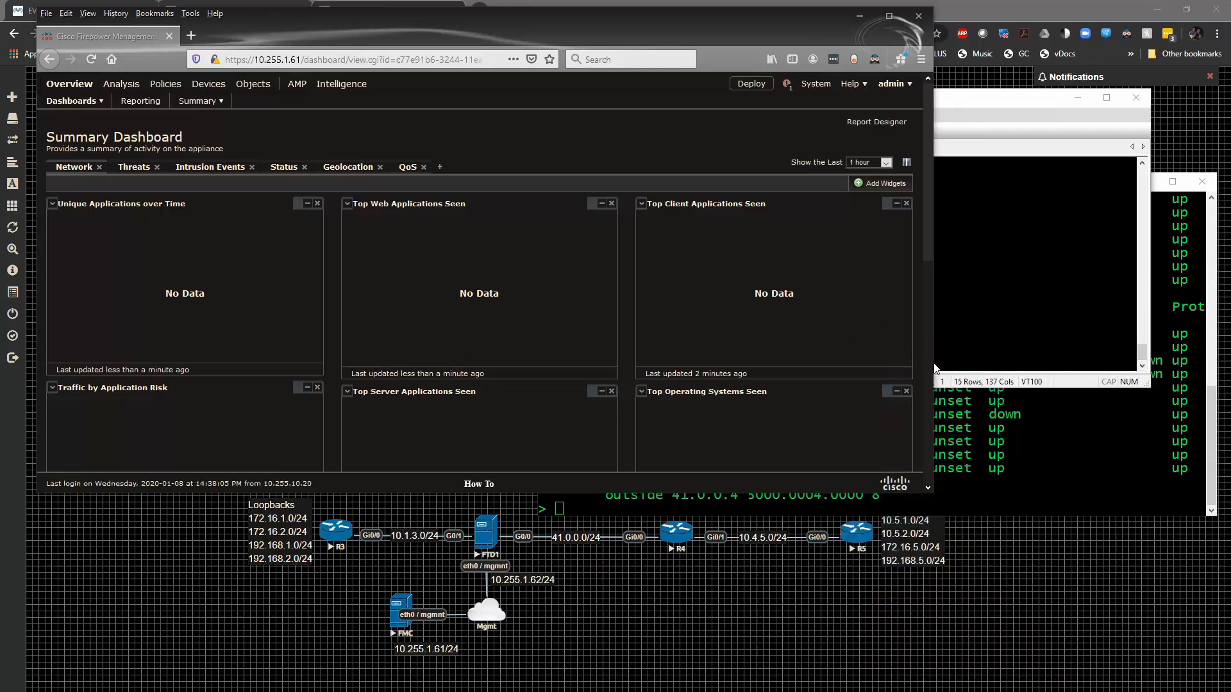
- In the FTD1 console session, run show interface ip brief to check the interface addresses and status
click(1073, 442)
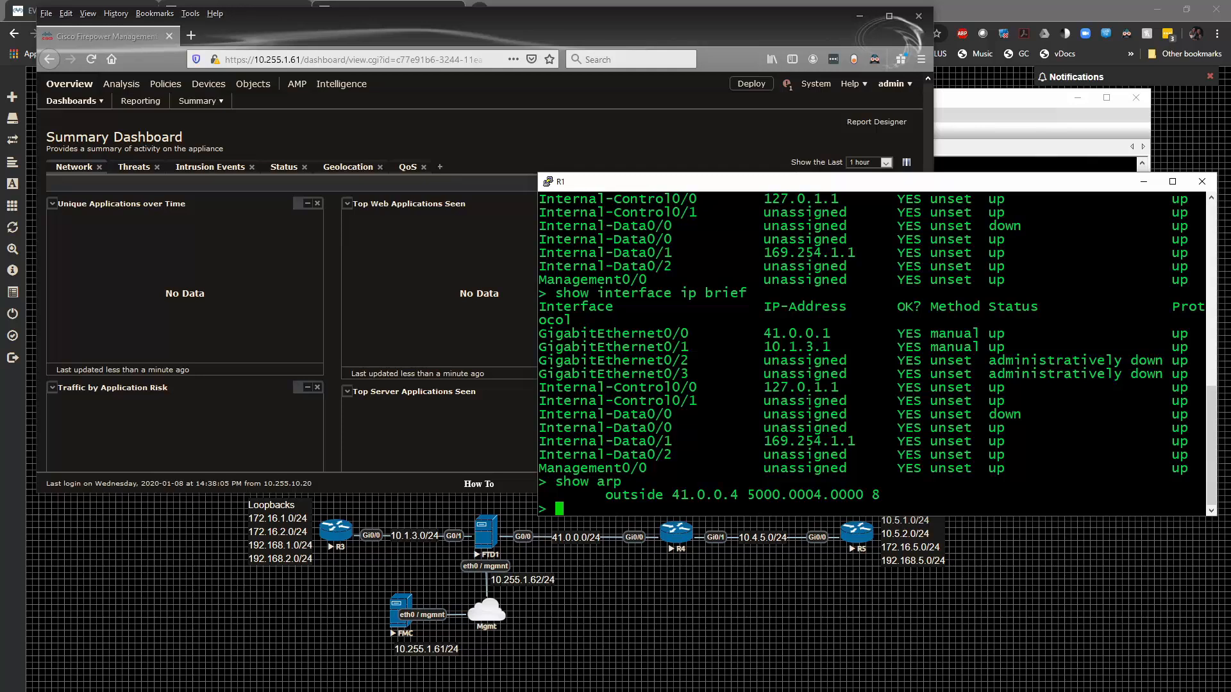
key(Return)
key(Return)
key(Return)
key(Return)
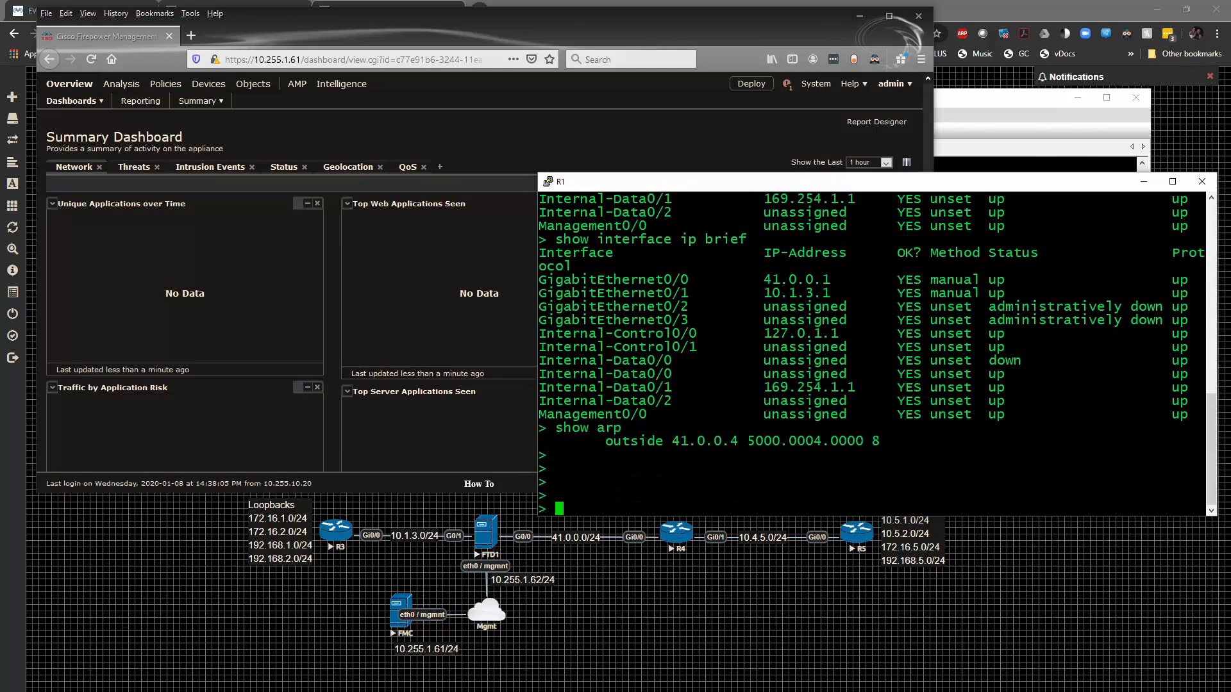
text(show interface)
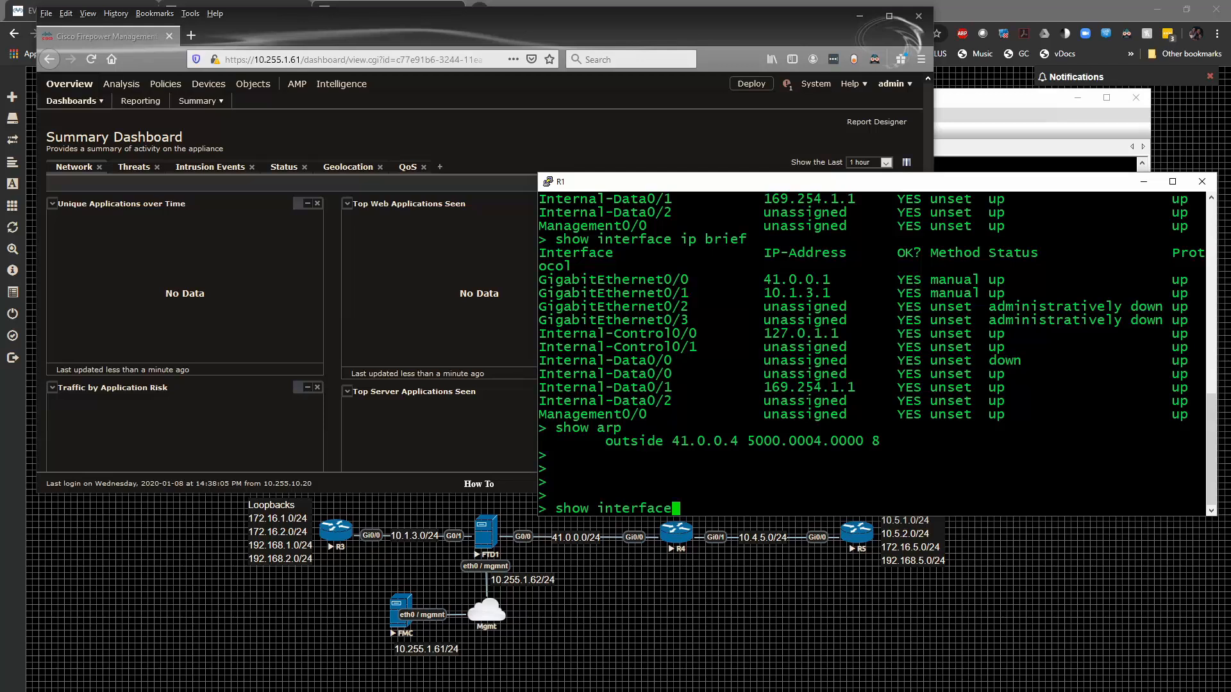
text( ip brief)
key(Return)
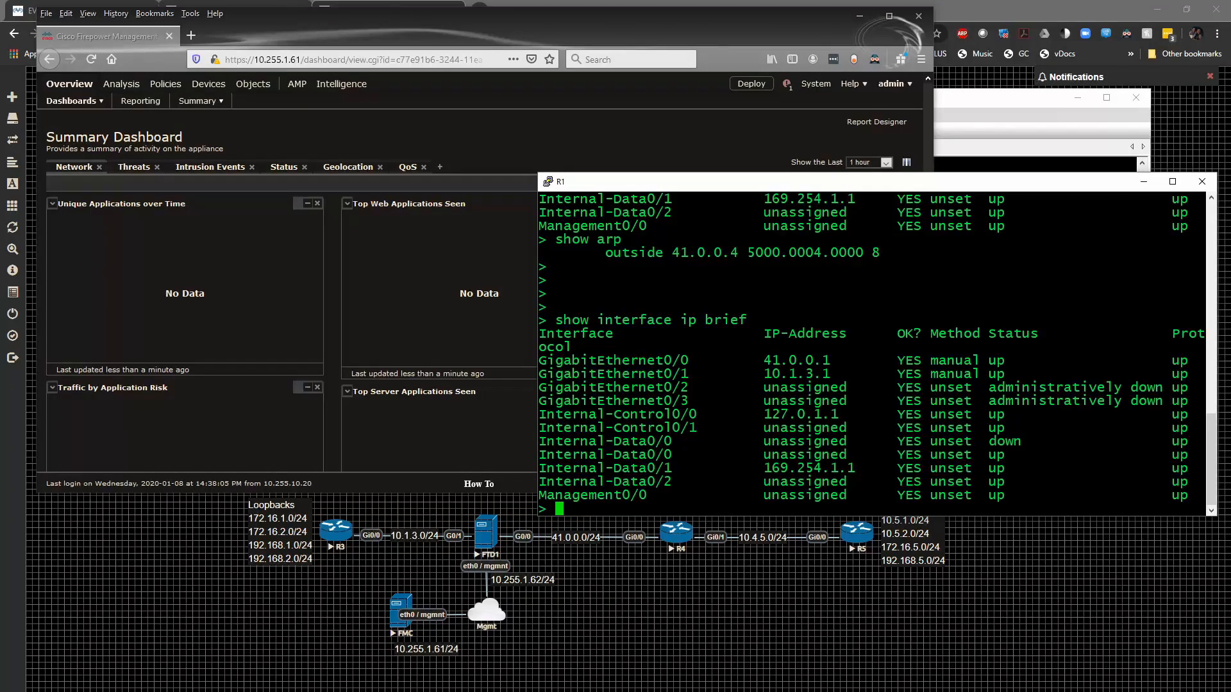
- Switch to the R3 console in the router terminal, enter privileged mode and run sh ip int br to list its interfaces
click(1009, 102)
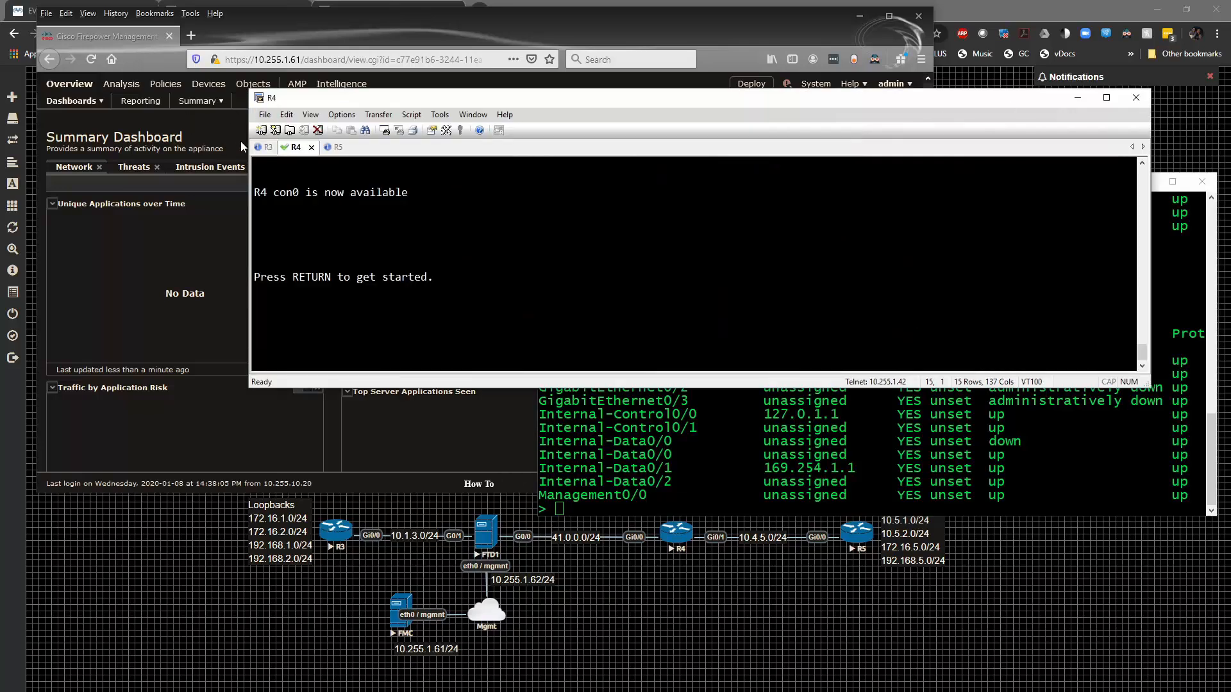
click(267, 147)
key(Return)
text(en)
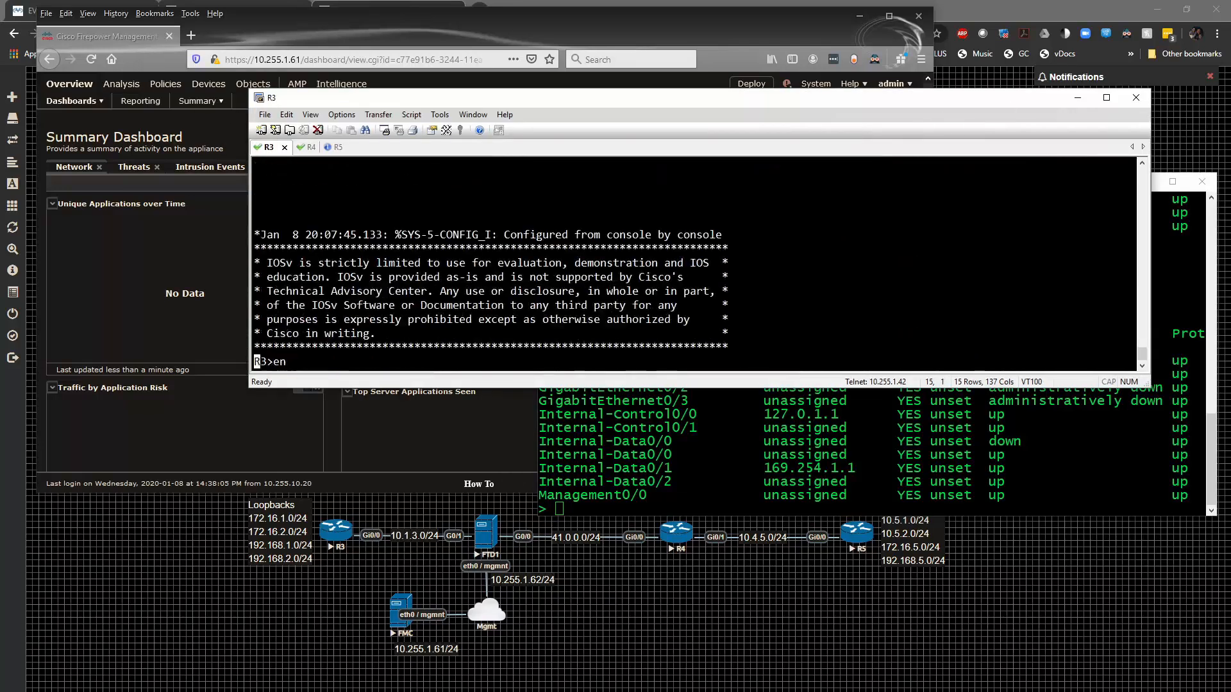
key(Return)
text(sh ip int br)
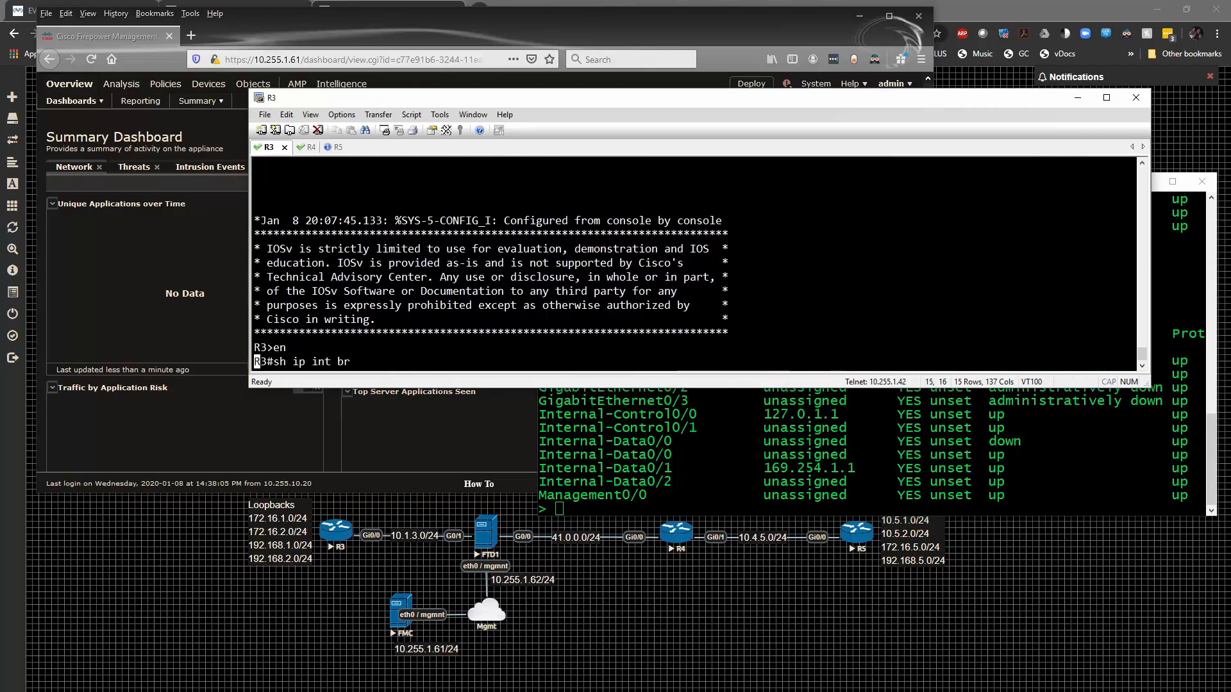
key(Return)
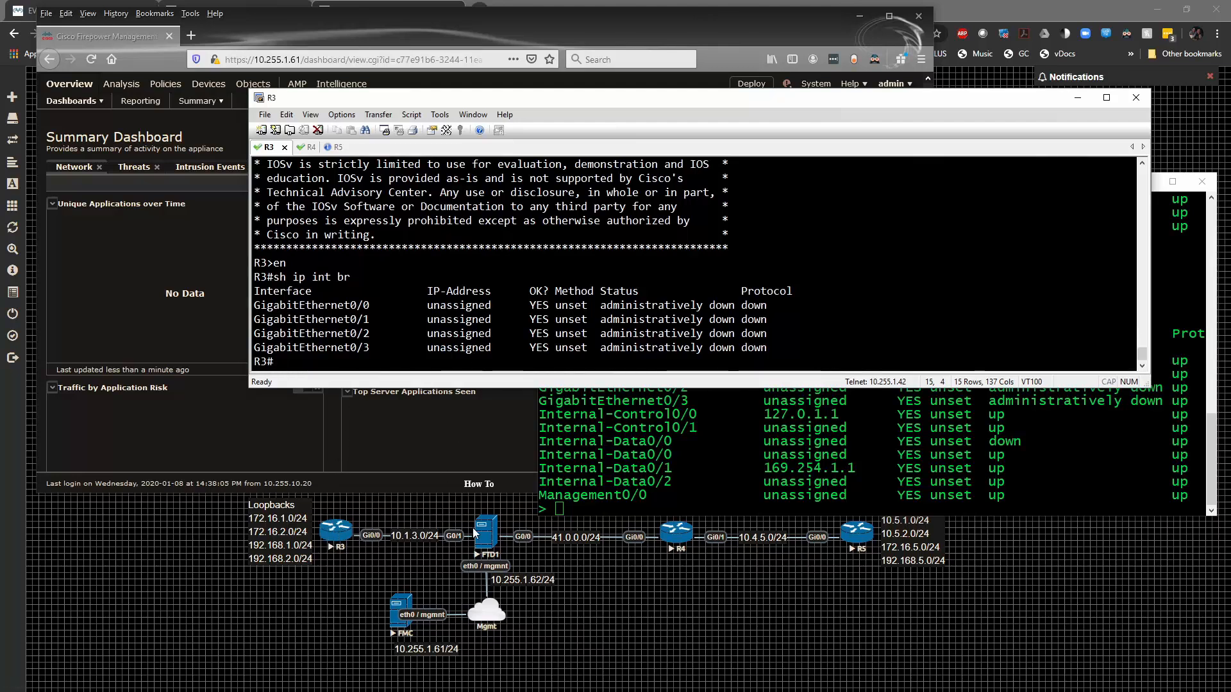
- Configure R3's interface g0/0 to get its IP address by DHCP, enable the interface and exit configuration mode
text(conf t)
key(Return)
text(int g0/0)
key(Return)
text(ip add dhcp)
key(Return)
text(no shut)
key(Return)
text(end)
key(Return)
key(Return)
- Try to enable debugging on R3 with debug ip dhcp, listing the options available for the command
text(deb)
key(Tab)
text(ip dh)
key(Tab)
text(?)
key(BackSpace)
key(BackSpace)
key(BackSpace)
key(BackSpace)
key(BackSpace)
key(BackSpace)
key(BackSpace)
key(BackSpace)
key(Return)
- Turn on DHCP client debugging on R3 with debug dhcp after listing the command's options
text(debug d)
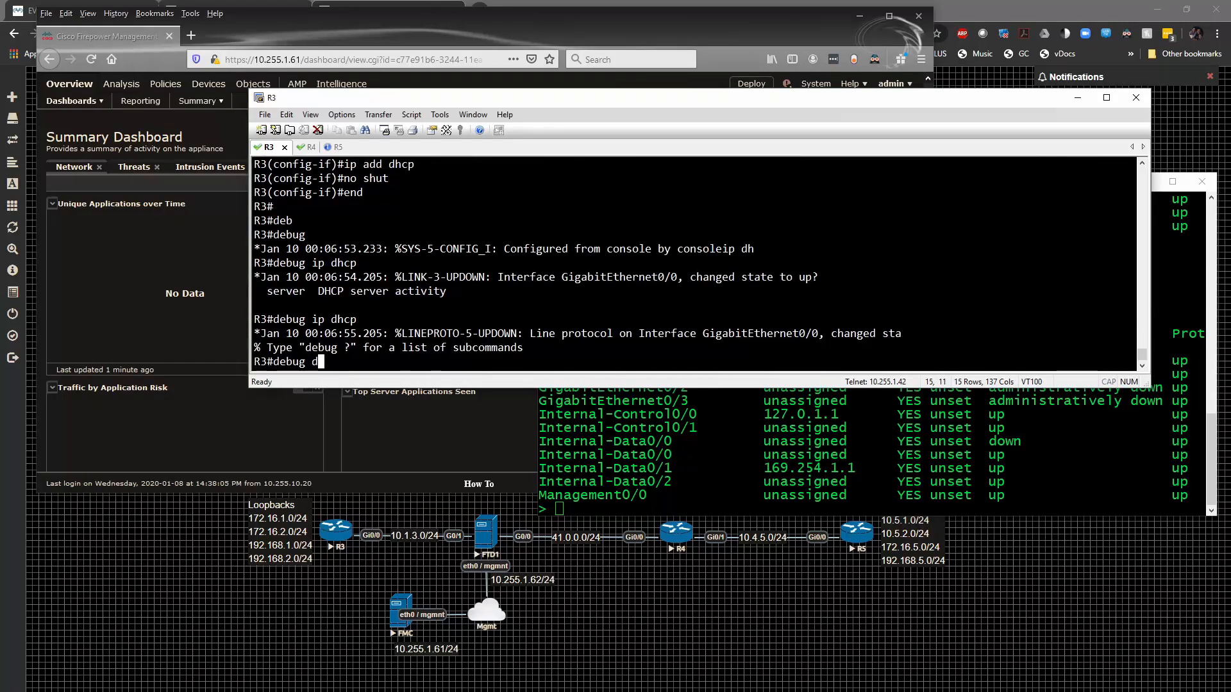
text(hcp)
key(Tab)
text(?)
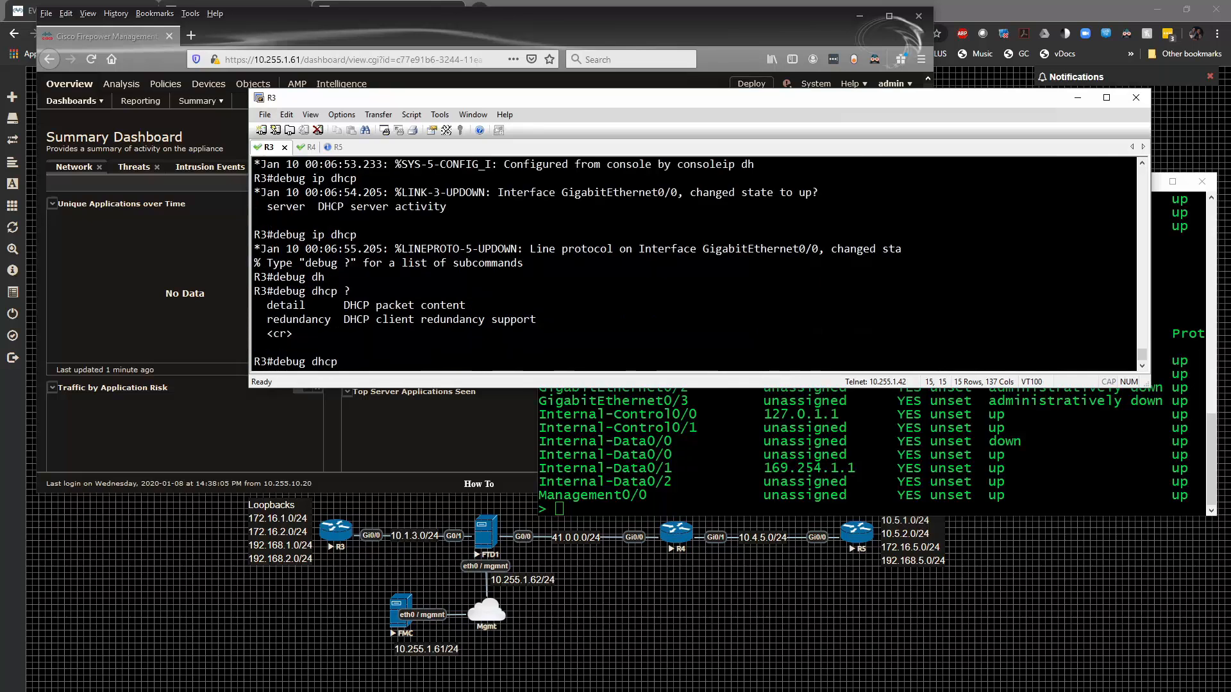
key(Return)
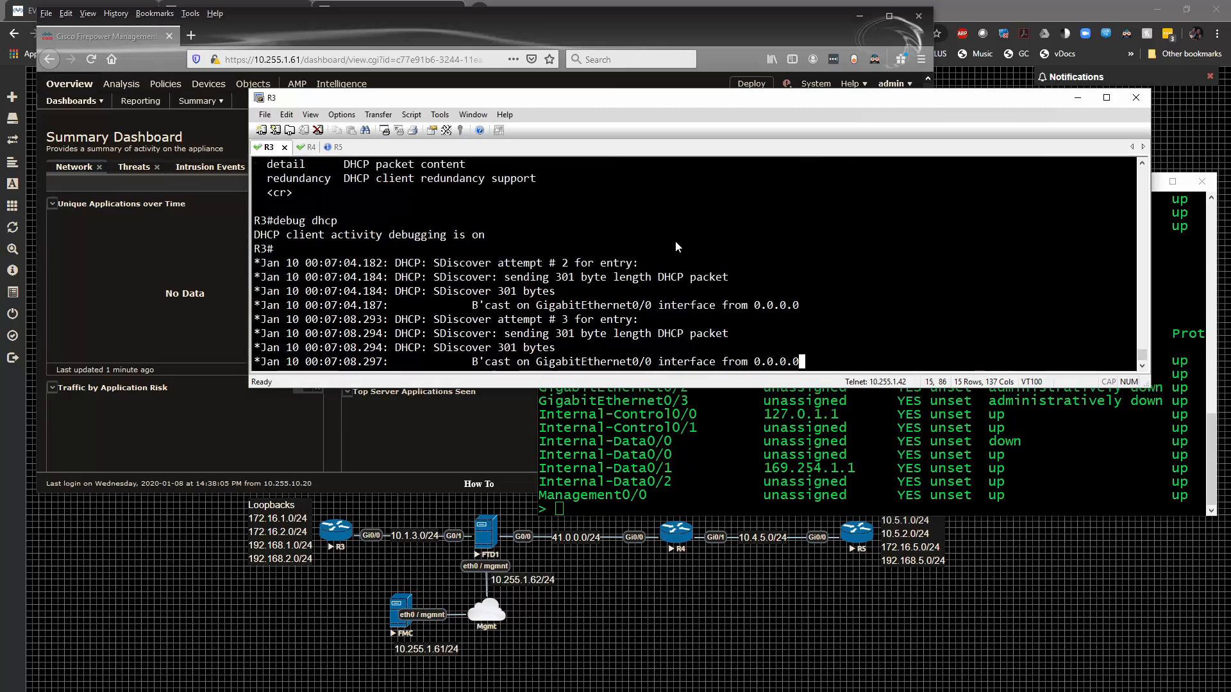
- Switch to the Firepower Management Center browser window and open Device Management, checking R3's DHCP debug output while it loads
click(496, 29)
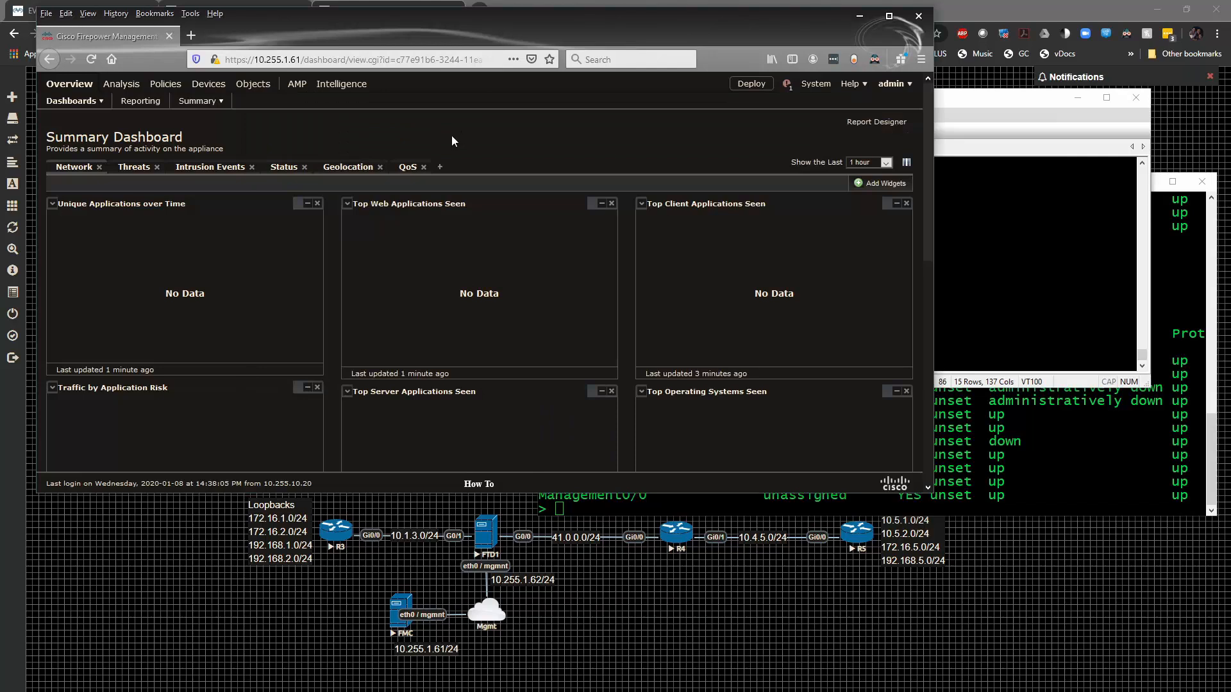
mouse_move(211, 87)
mouse_move(209, 107)
click(115, 108)
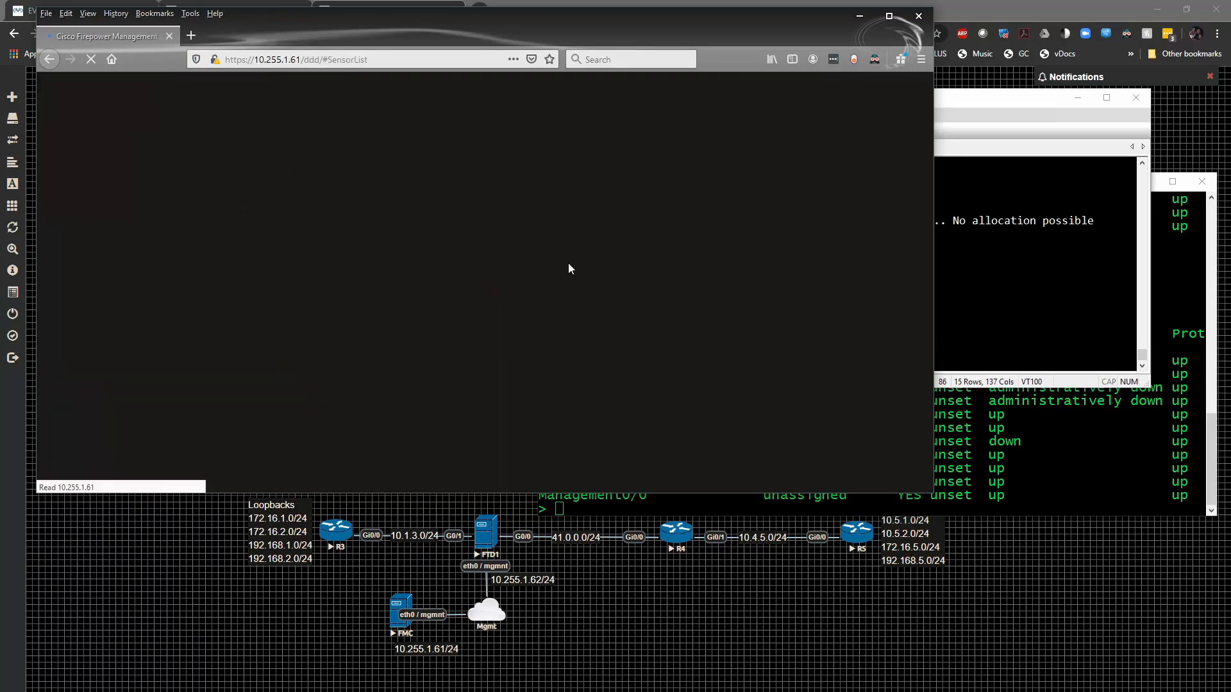
click(1029, 115)
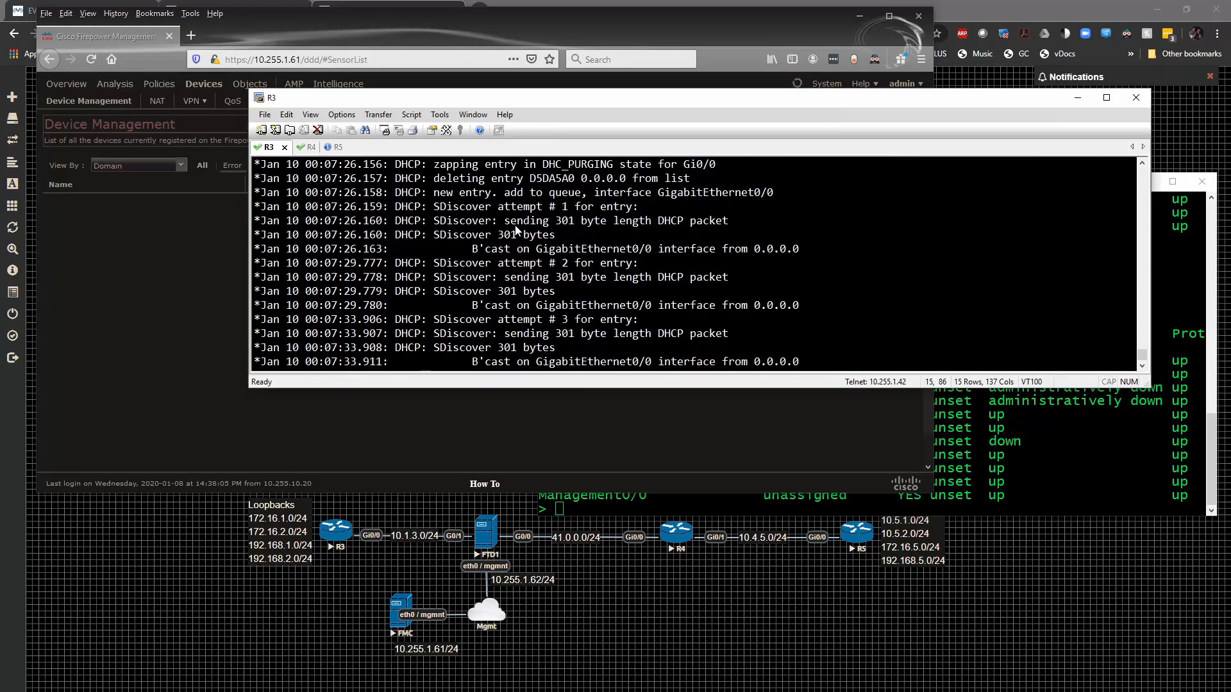
click(515, 39)
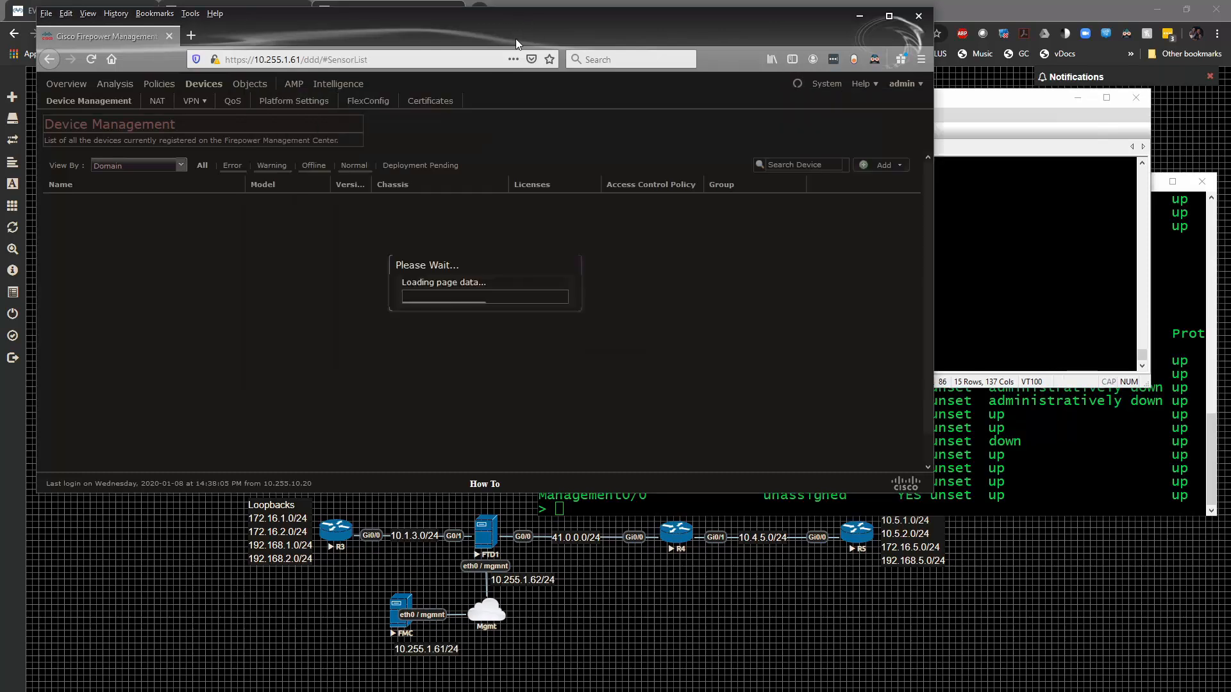
- Turn off the Dark Reader browser extension and close its popup
click(875, 59)
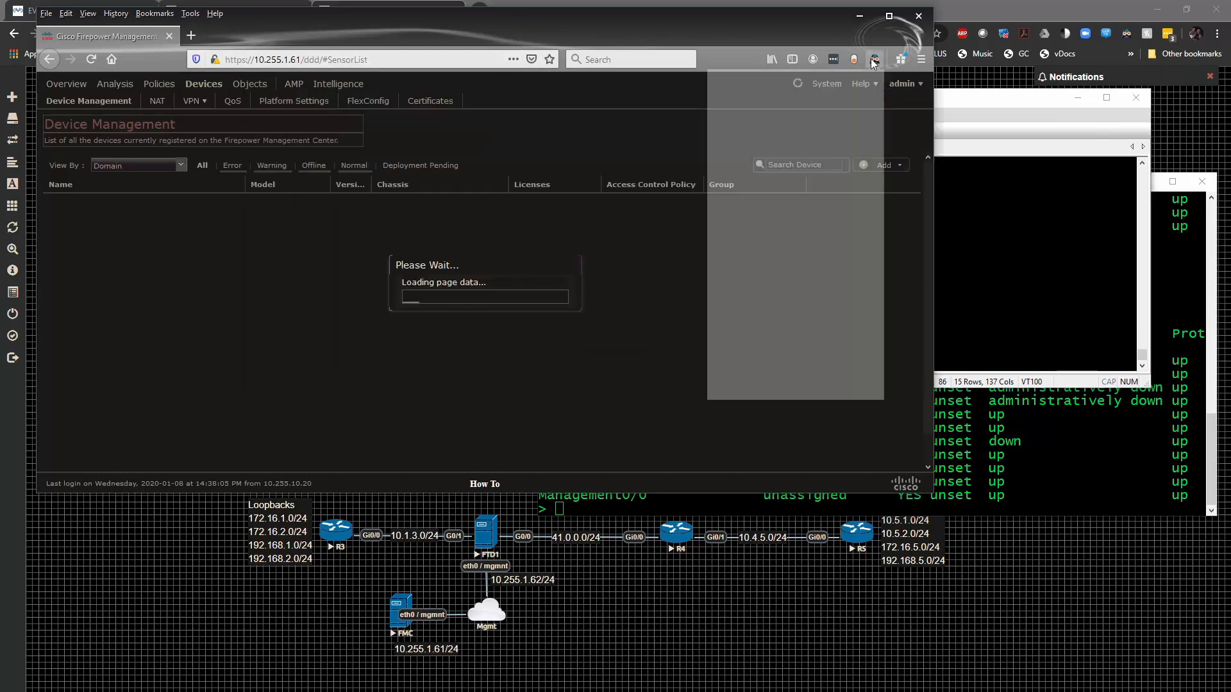
click(844, 118)
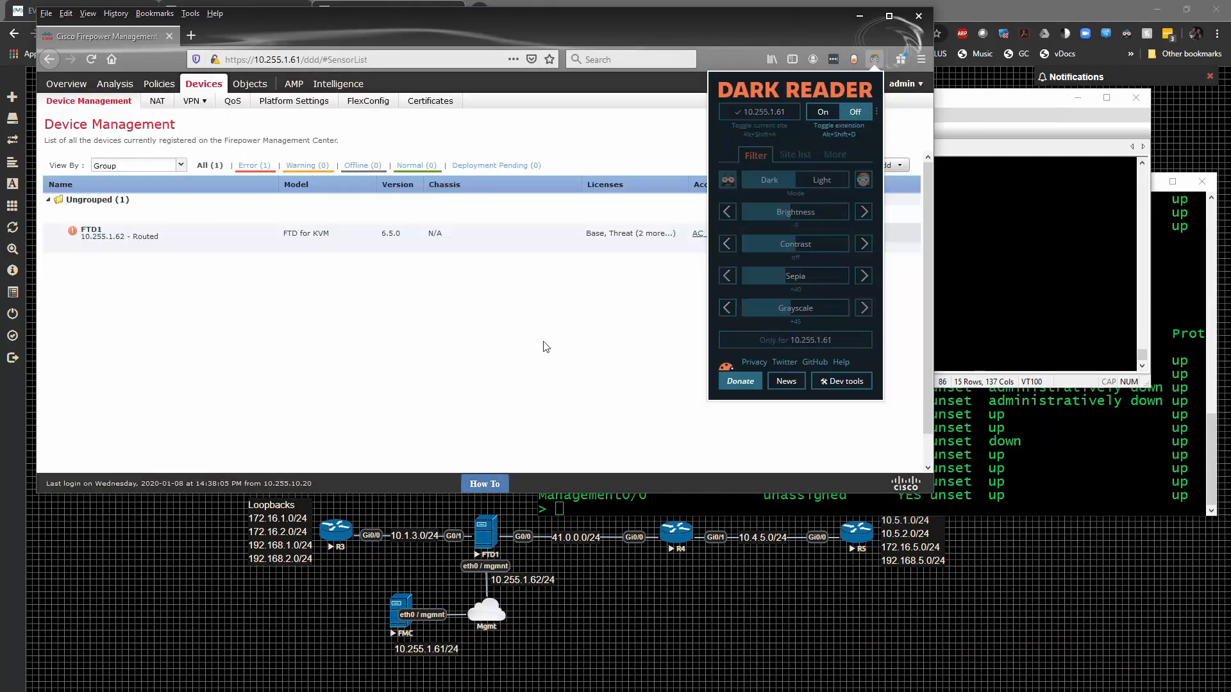
click(544, 349)
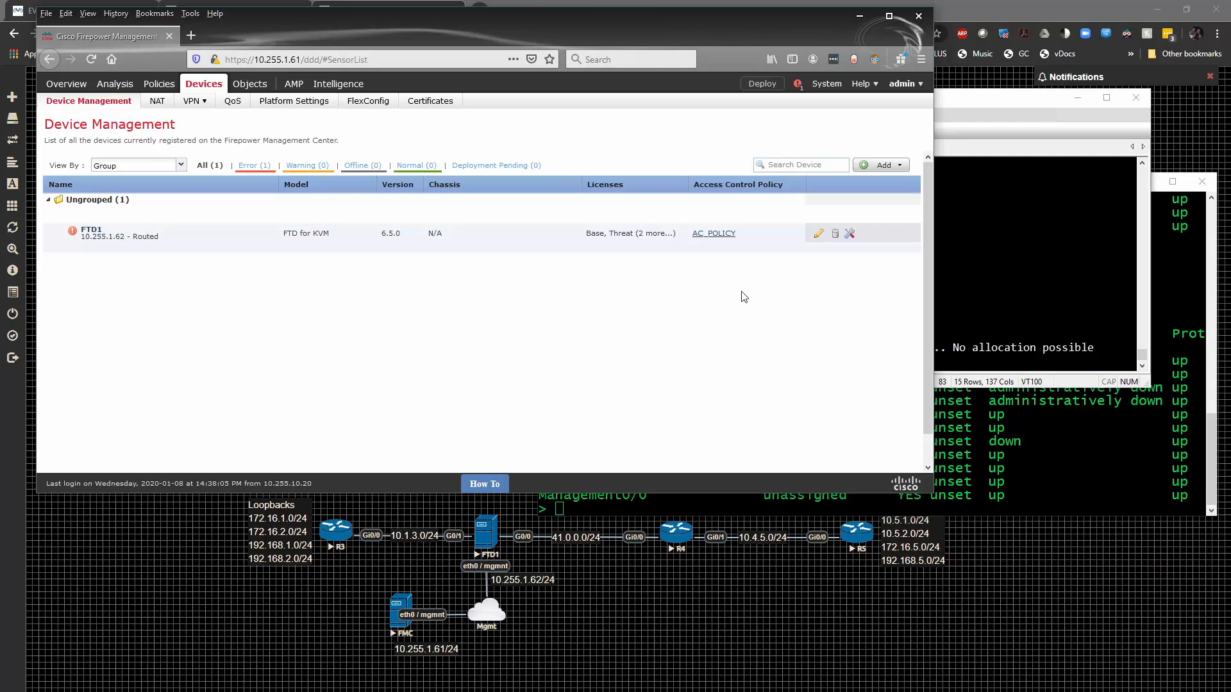
- Open FTD1's DHCP server settings for editing and set the domain name to sn.com
click(819, 234)
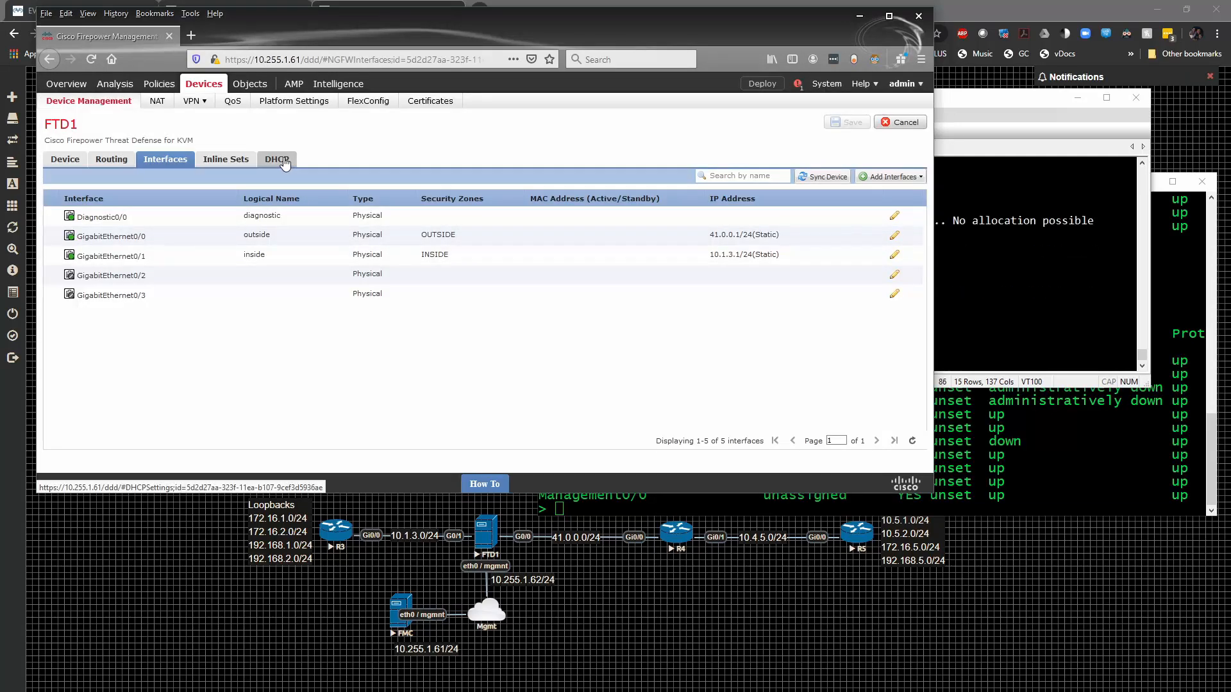
click(284, 163)
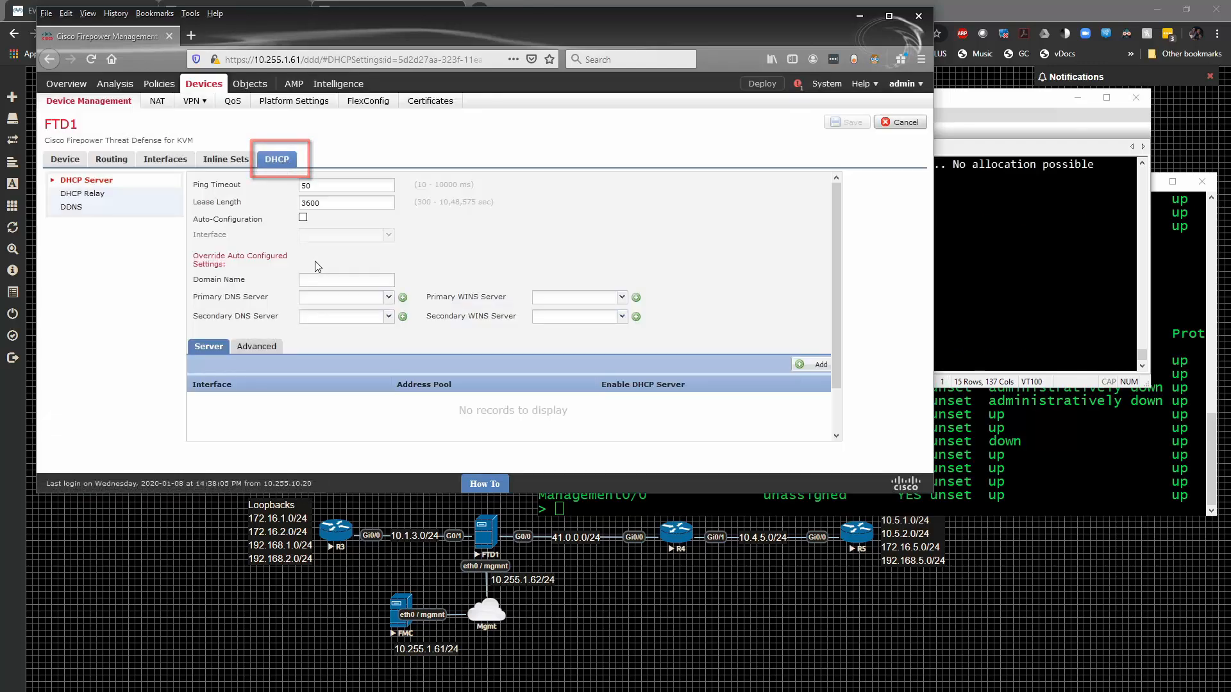
click(332, 277)
text(sn.c)
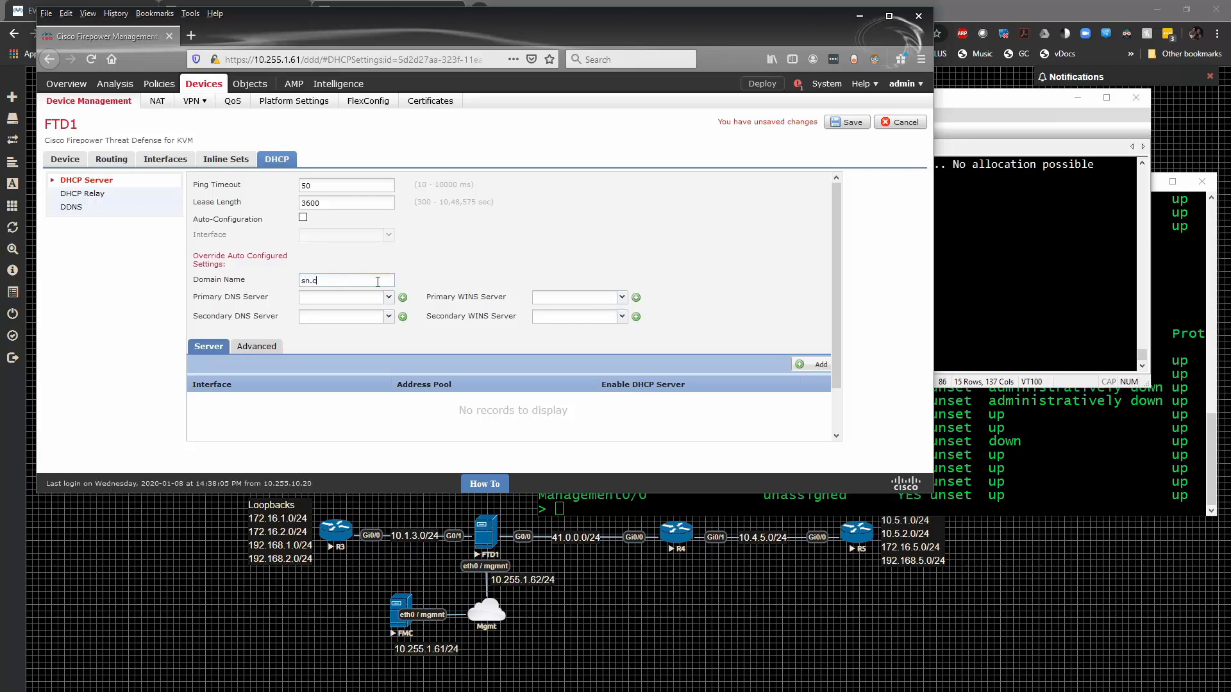
text(om)
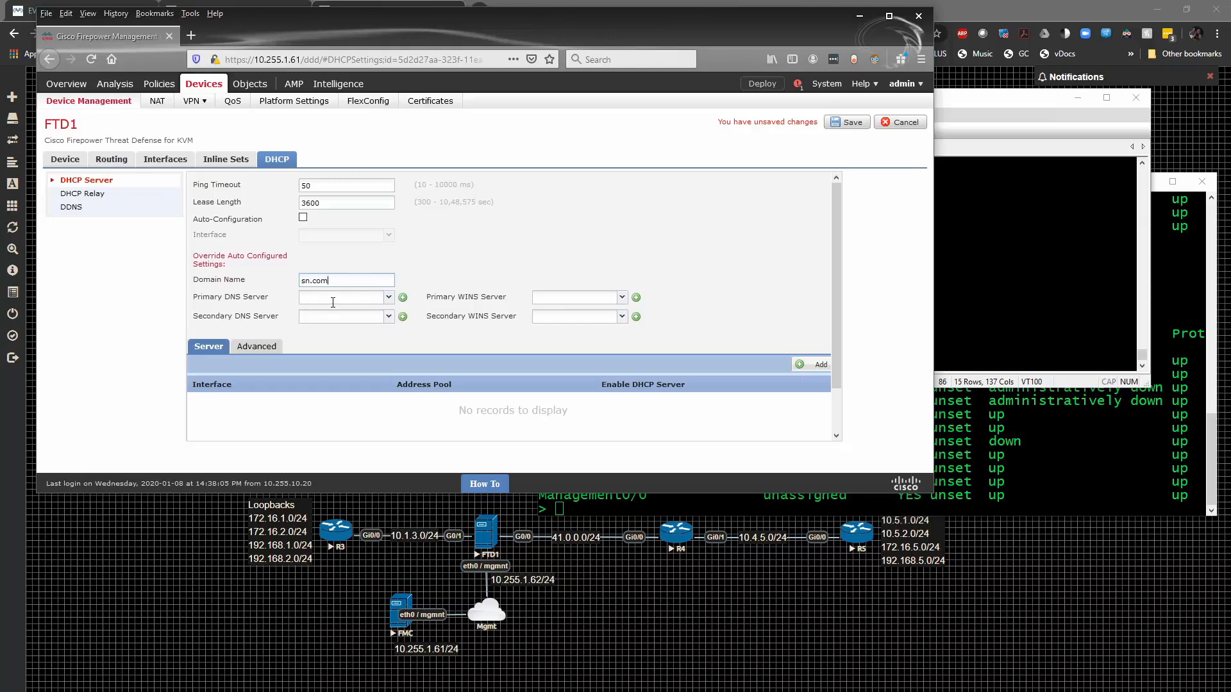
- Create a host network object named R_DNS with address 41.0.0.4 as the primary DNS server
click(388, 297)
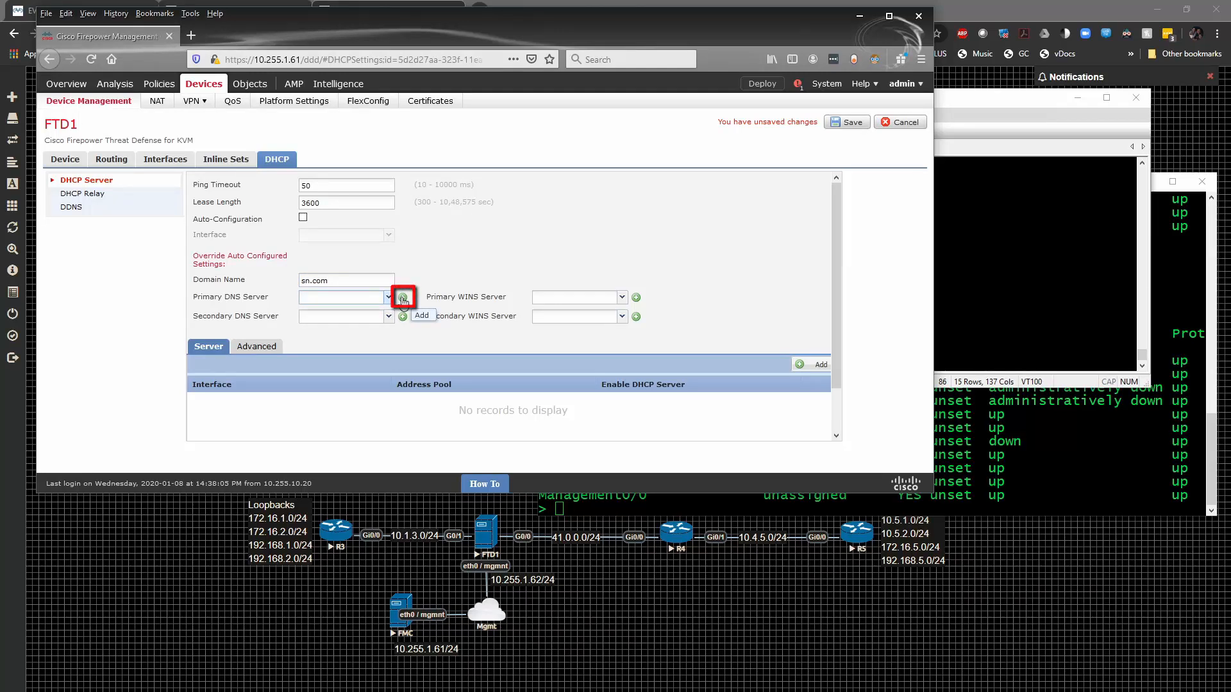
click(404, 298)
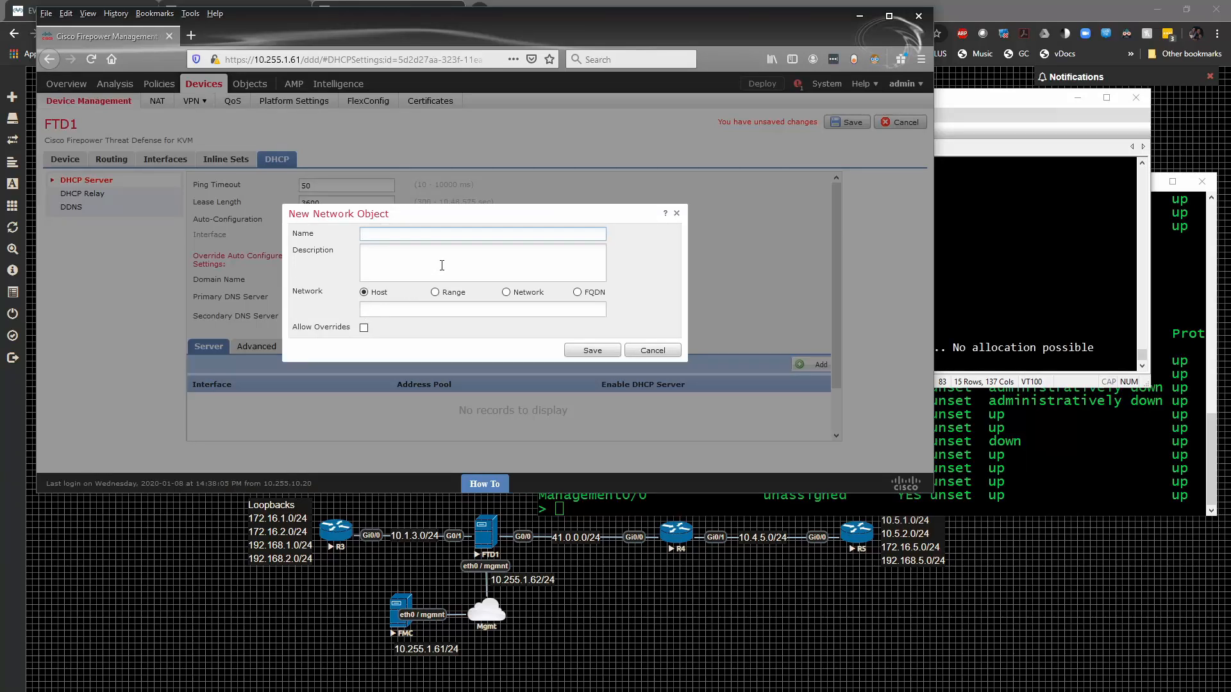
text(R_DNS)
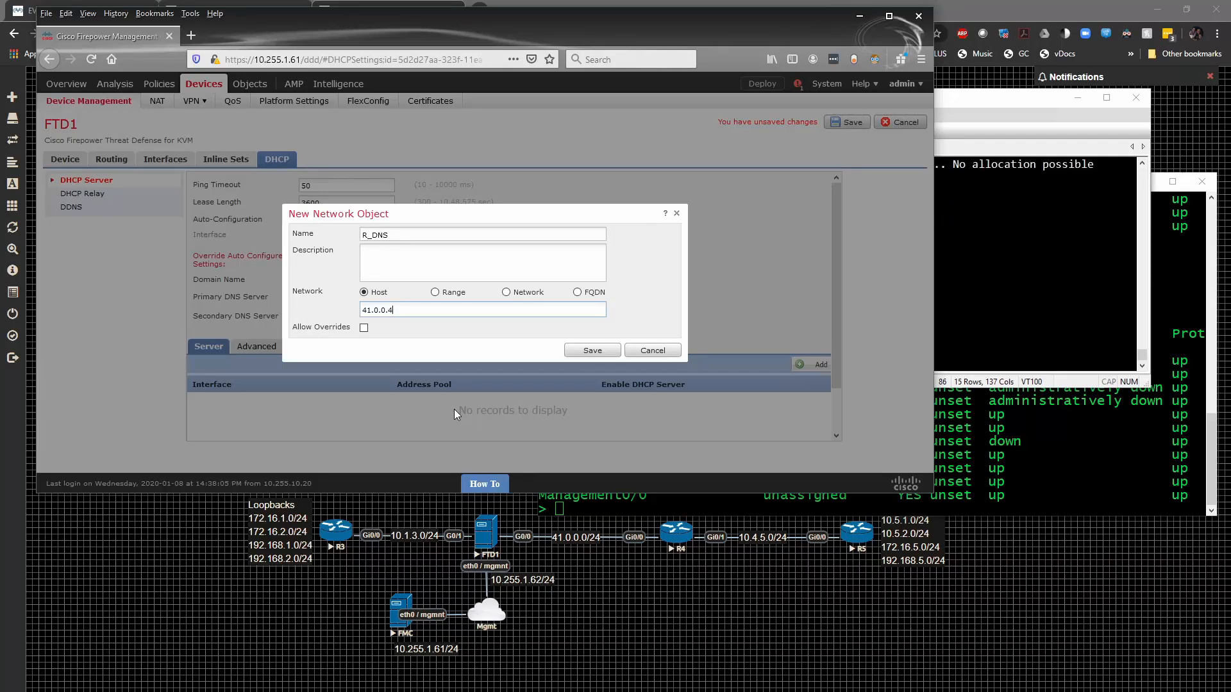
click(592, 353)
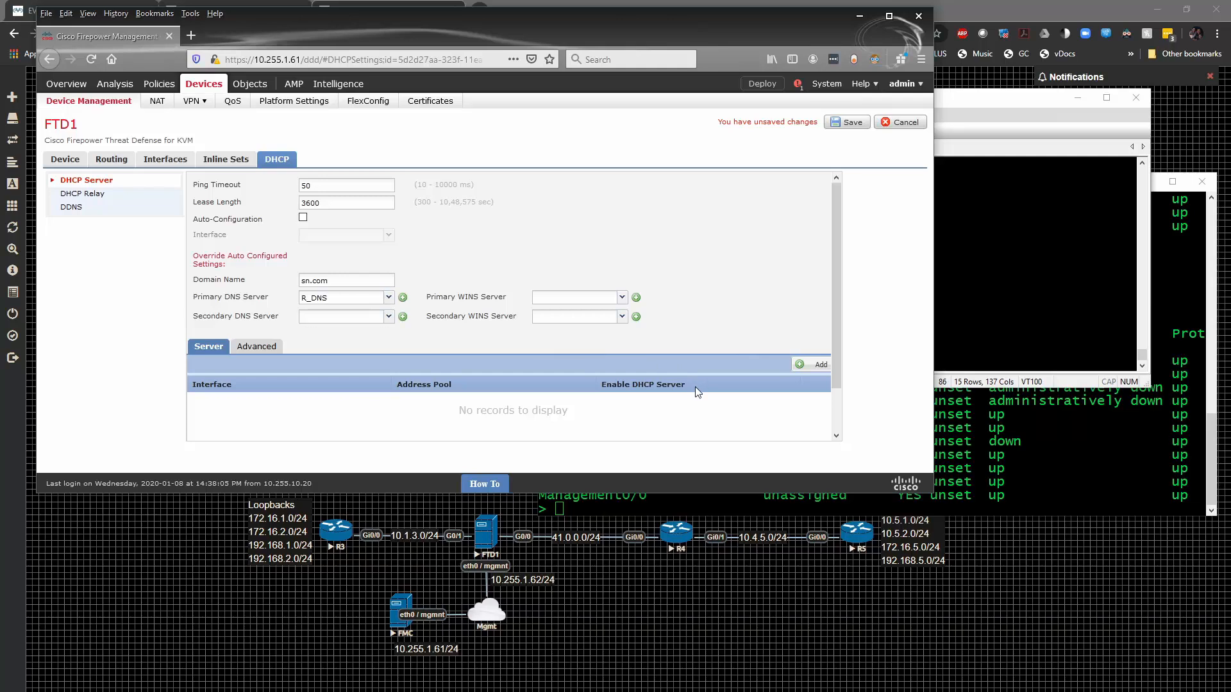
- Add an enabled DHCP server on the inside interface with address pool 10.1.3.10-10.1.3.20
scroll(698, 384, down, 2)
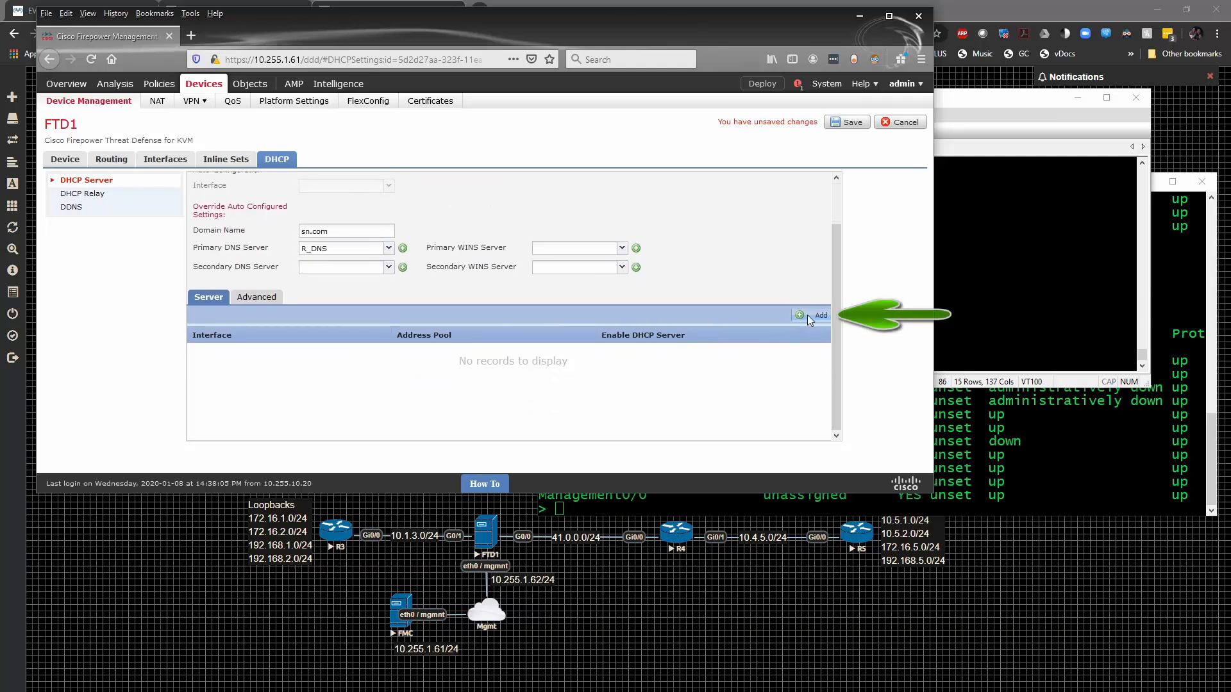
click(815, 315)
click(531, 266)
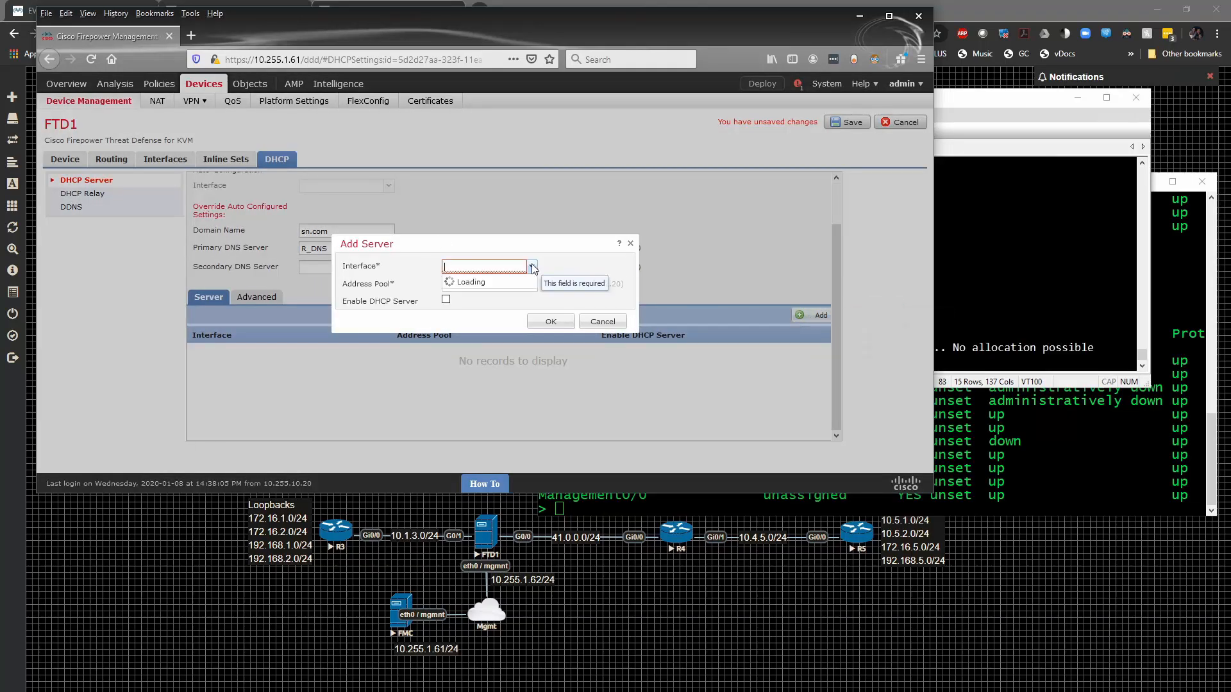
click(481, 297)
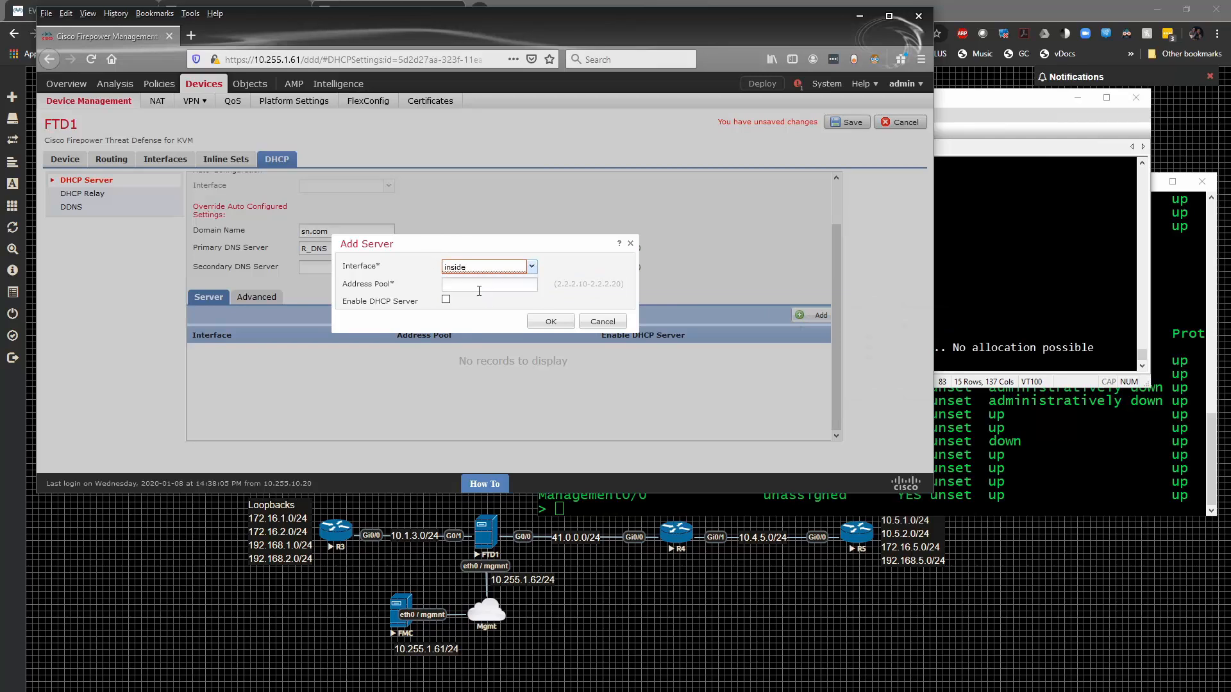
click(482, 285)
text(10.1.30/24)
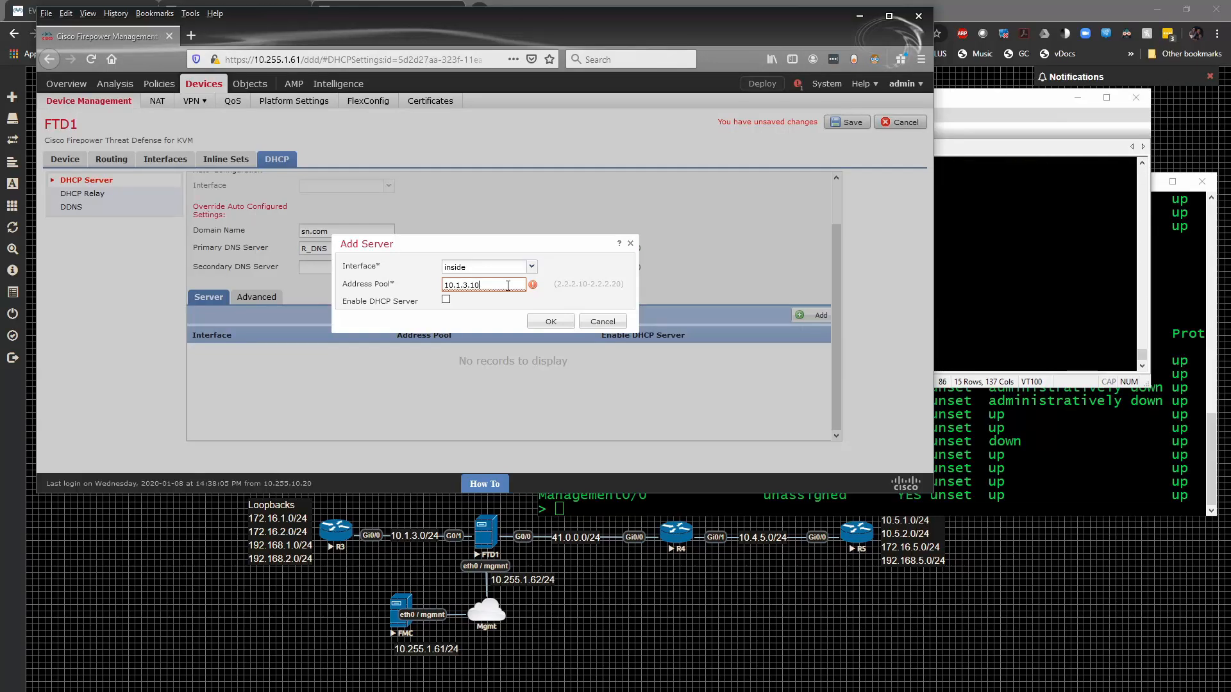
text(10-10.1.3.20)
click(446, 299)
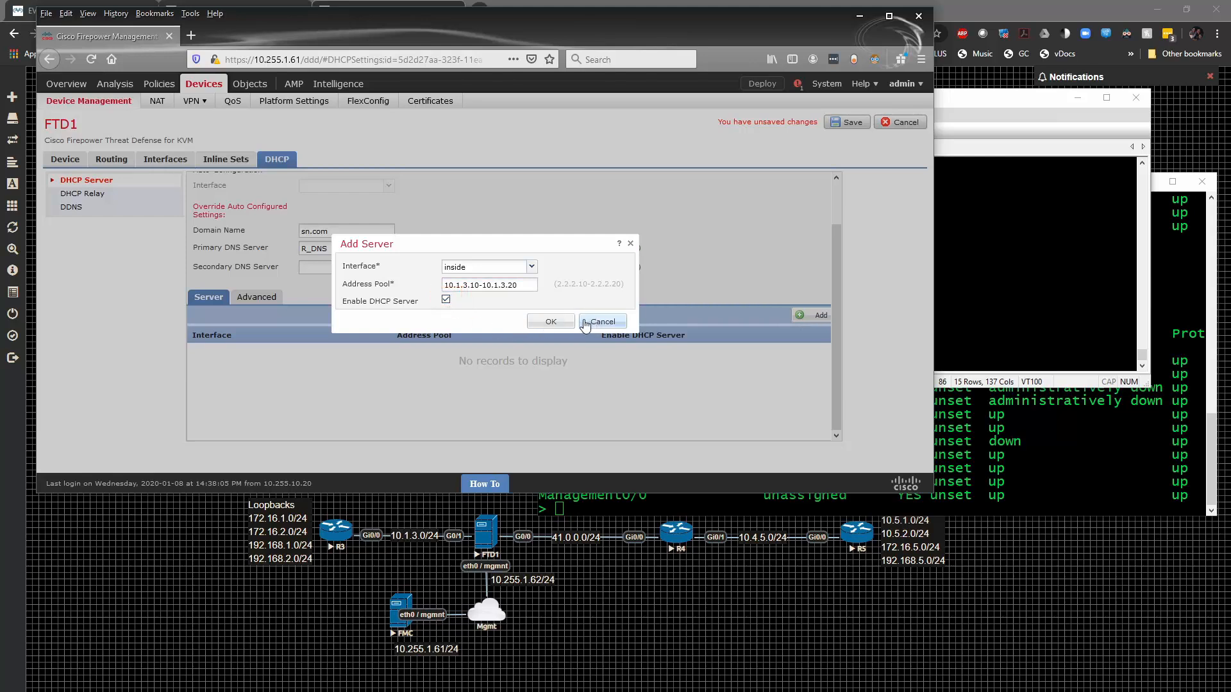
click(552, 323)
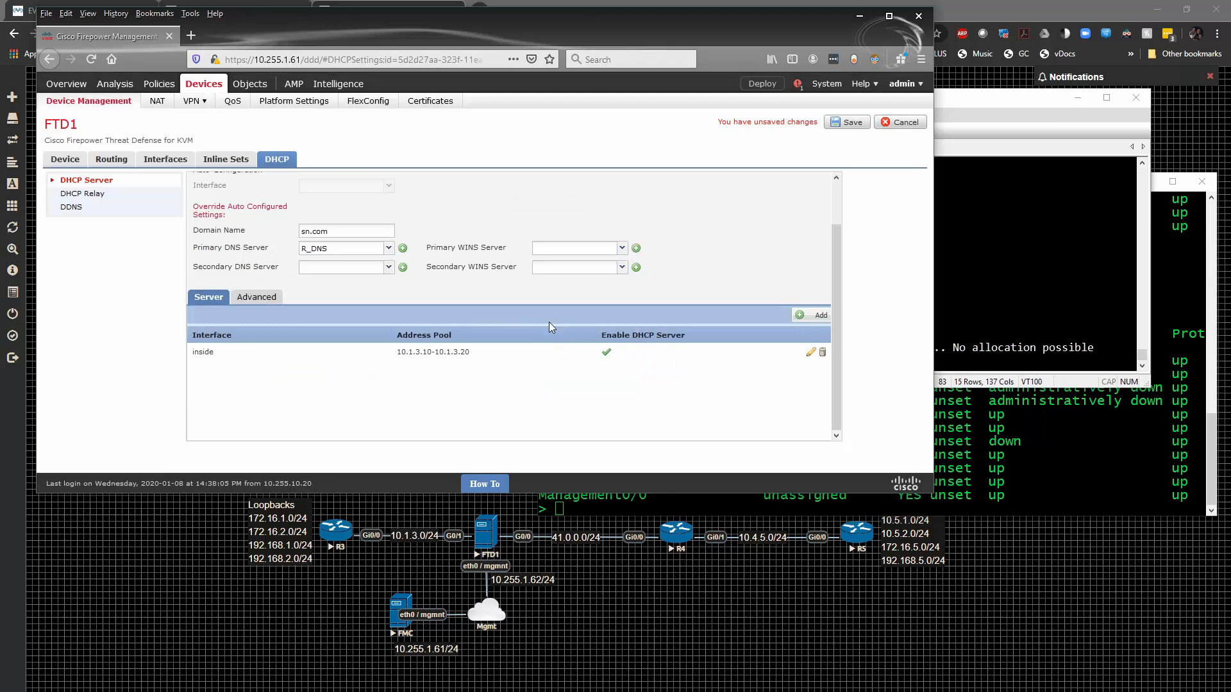
- Save the DHCP server settings and deploy the pending policy changes to FTD1
click(836, 124)
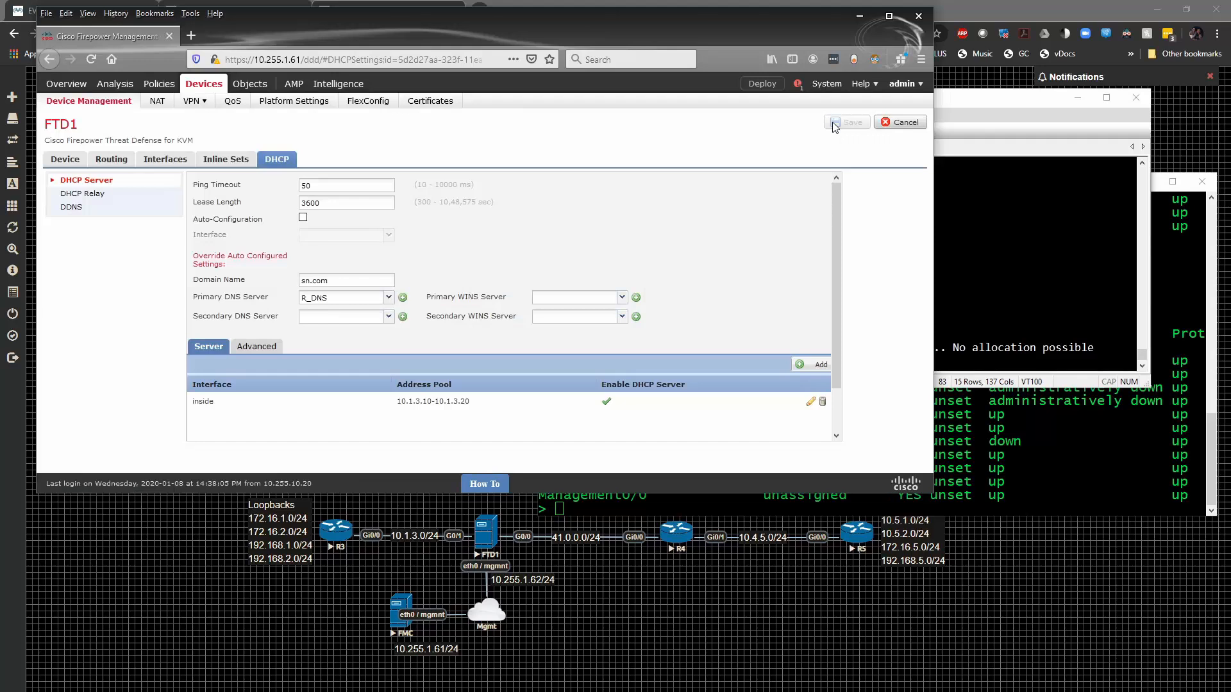
click(763, 84)
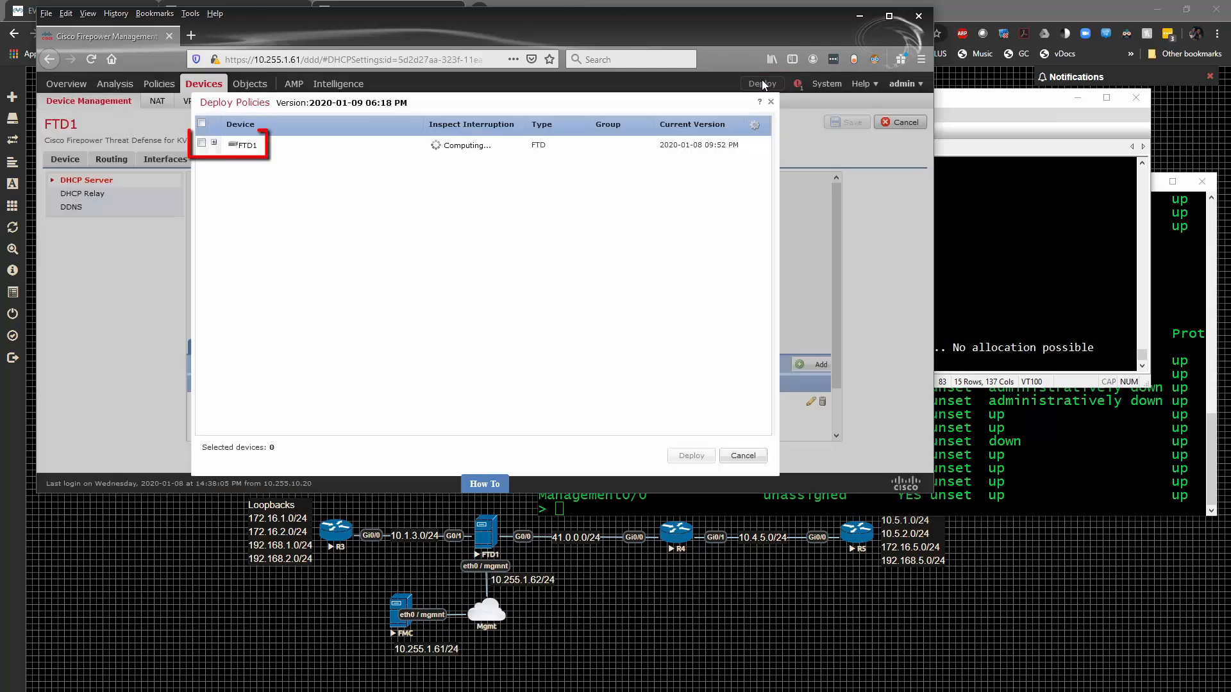
click(202, 143)
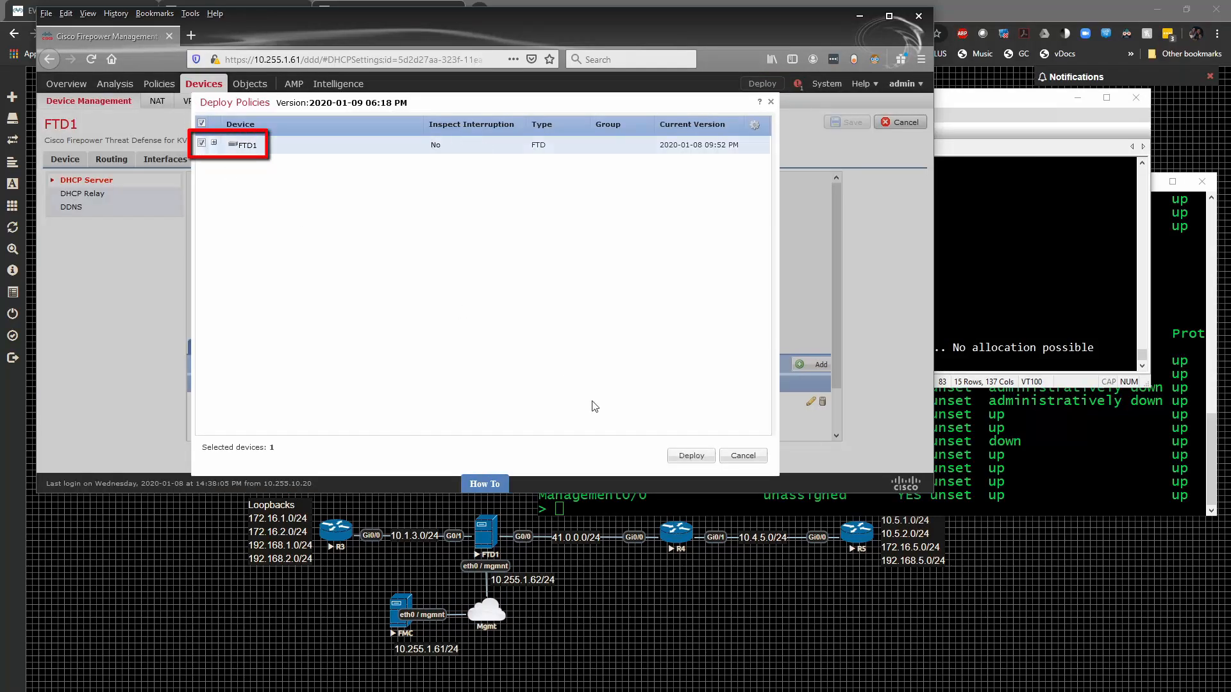
click(688, 454)
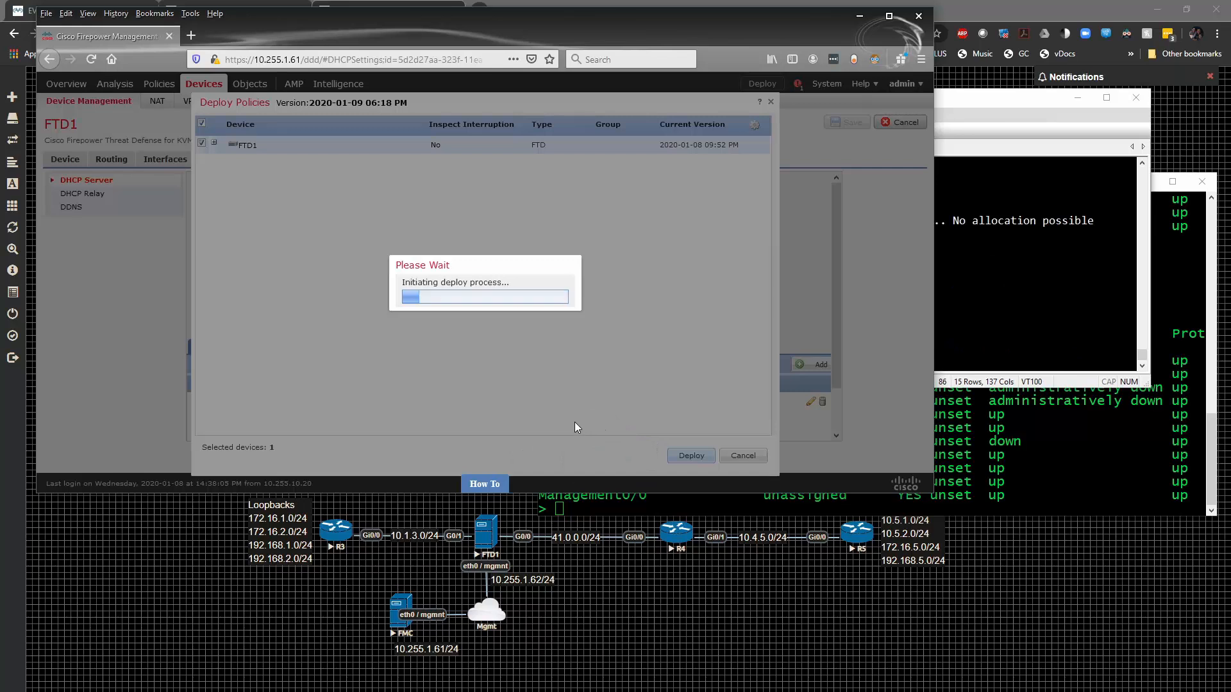
- Switch to FTD1's console and display its DHCP server configuration with show running-config dhcpd
click(562, 505)
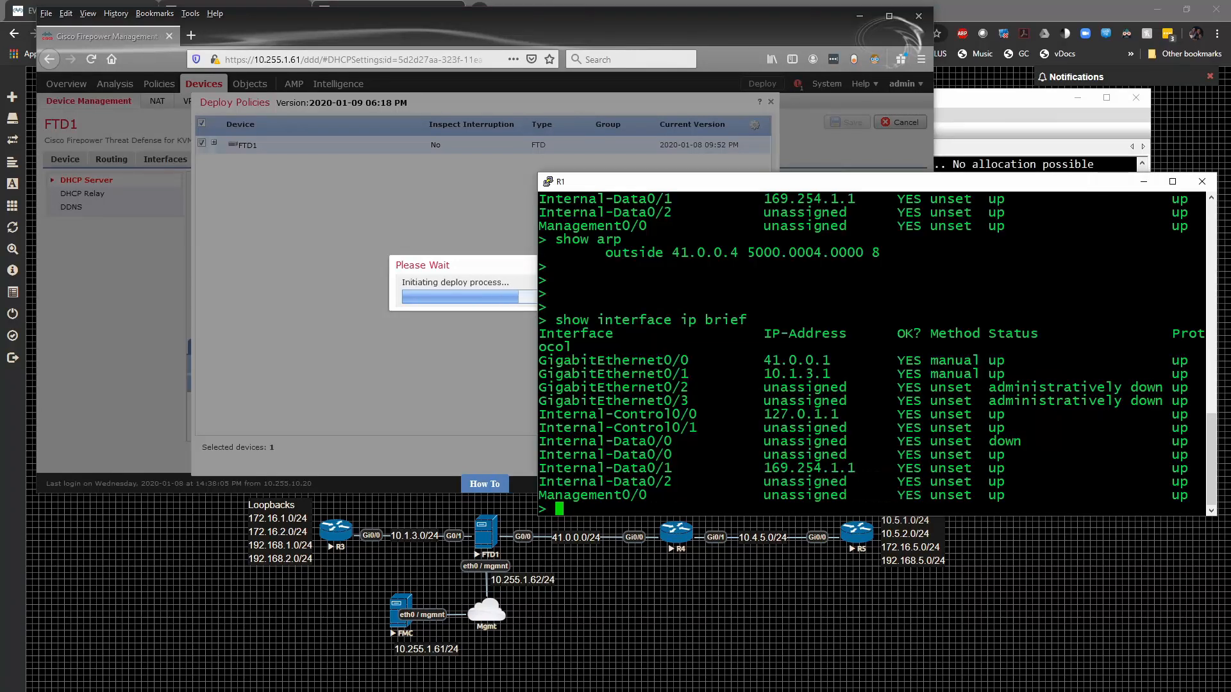
text(show run)
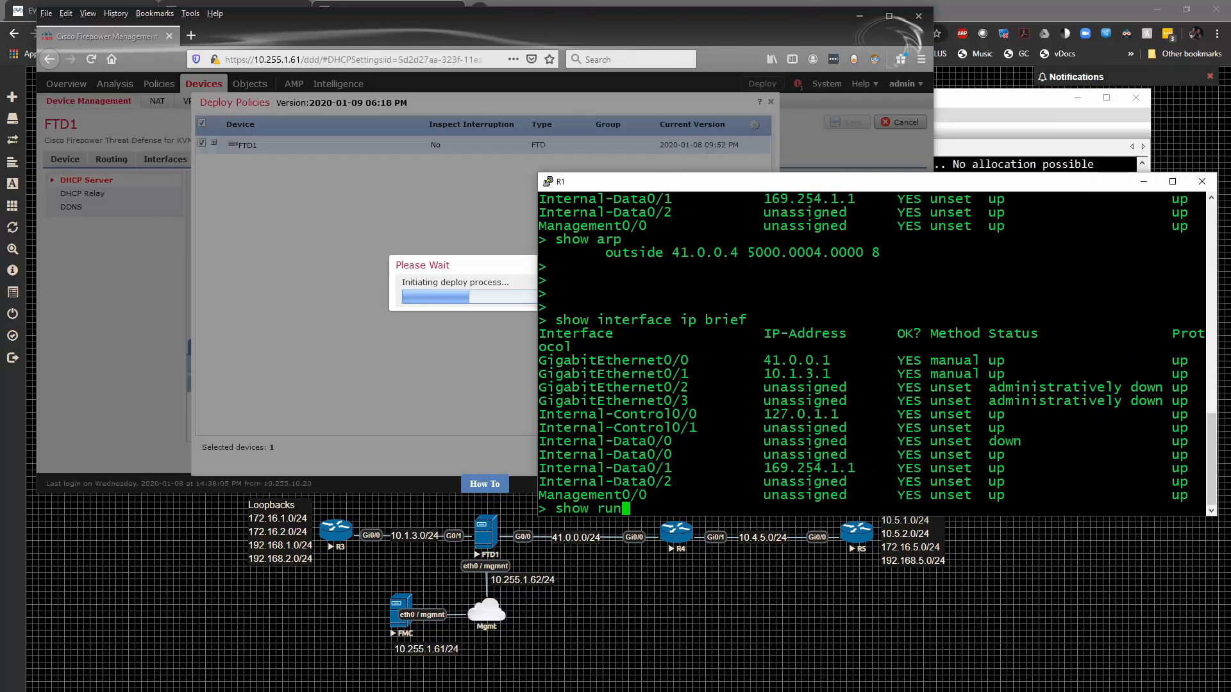
key(Tab)
key(Tab)
text(dhcpd)
key(Return)
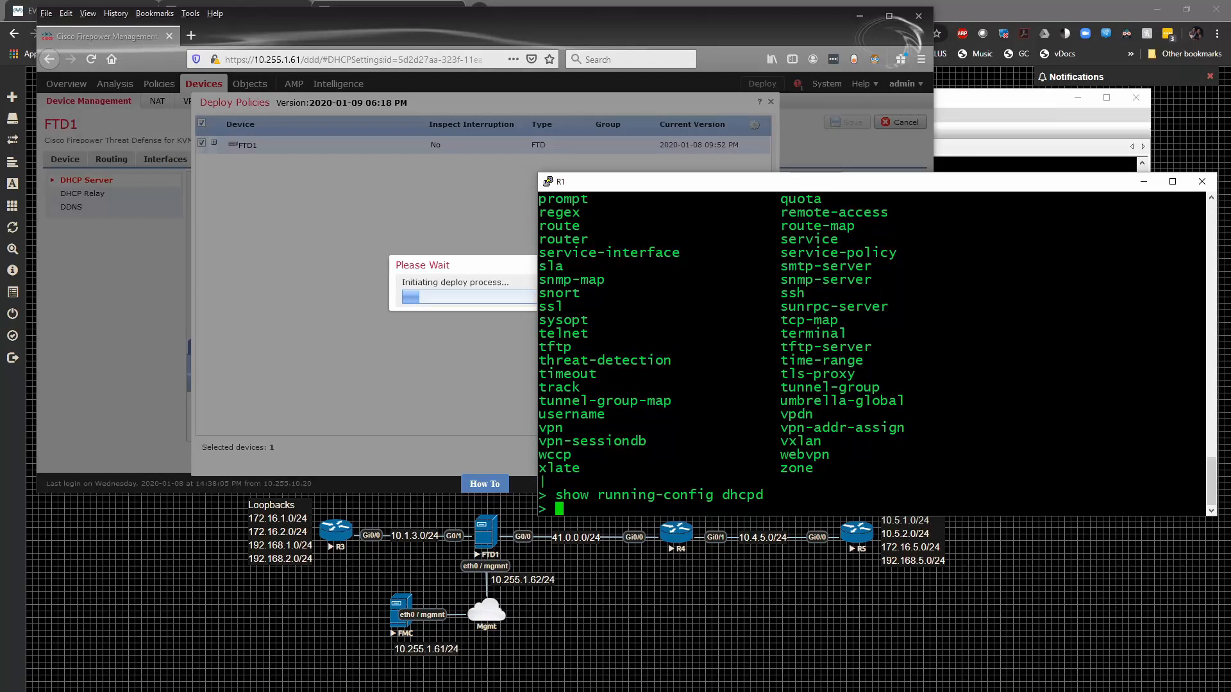
- Return to Firepower Management Center and check the status of FTD1's deployment and the related tasks
click(462, 364)
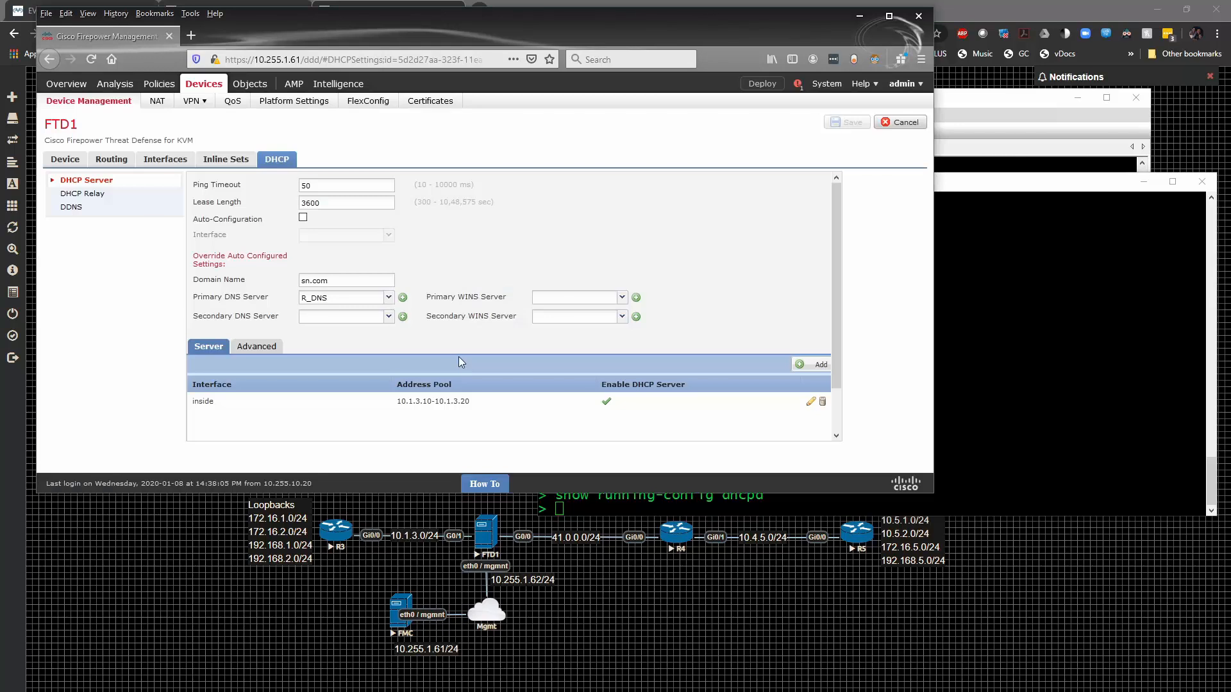
click(798, 86)
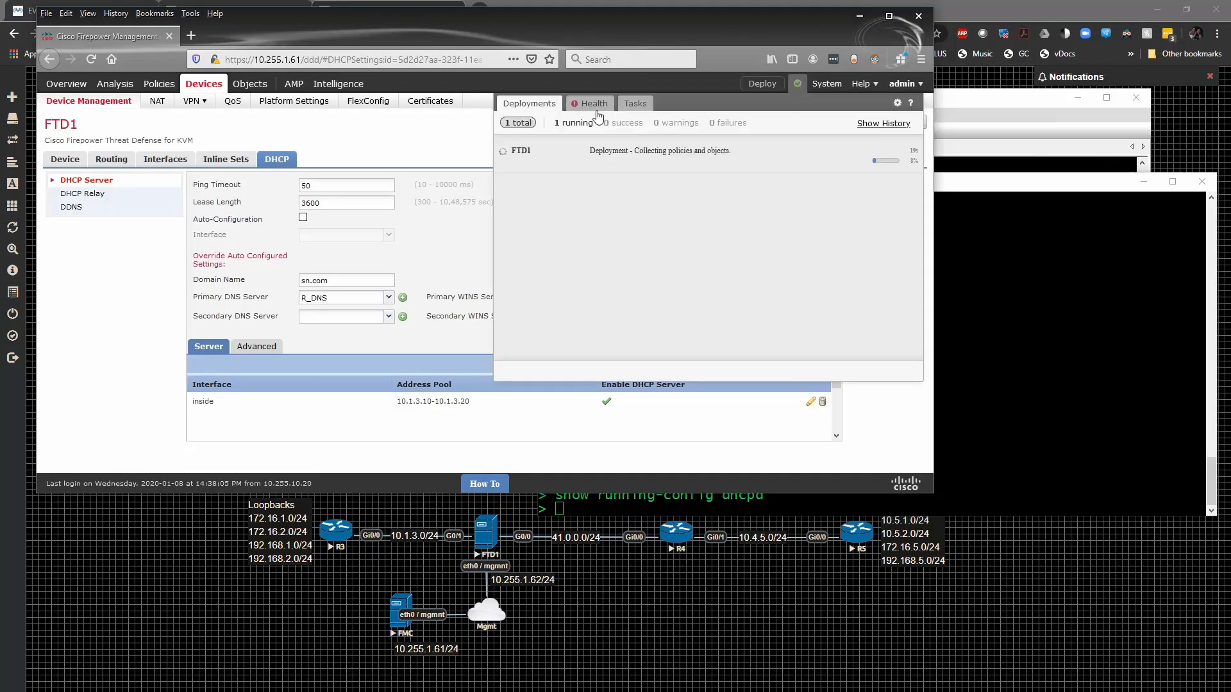
click(631, 107)
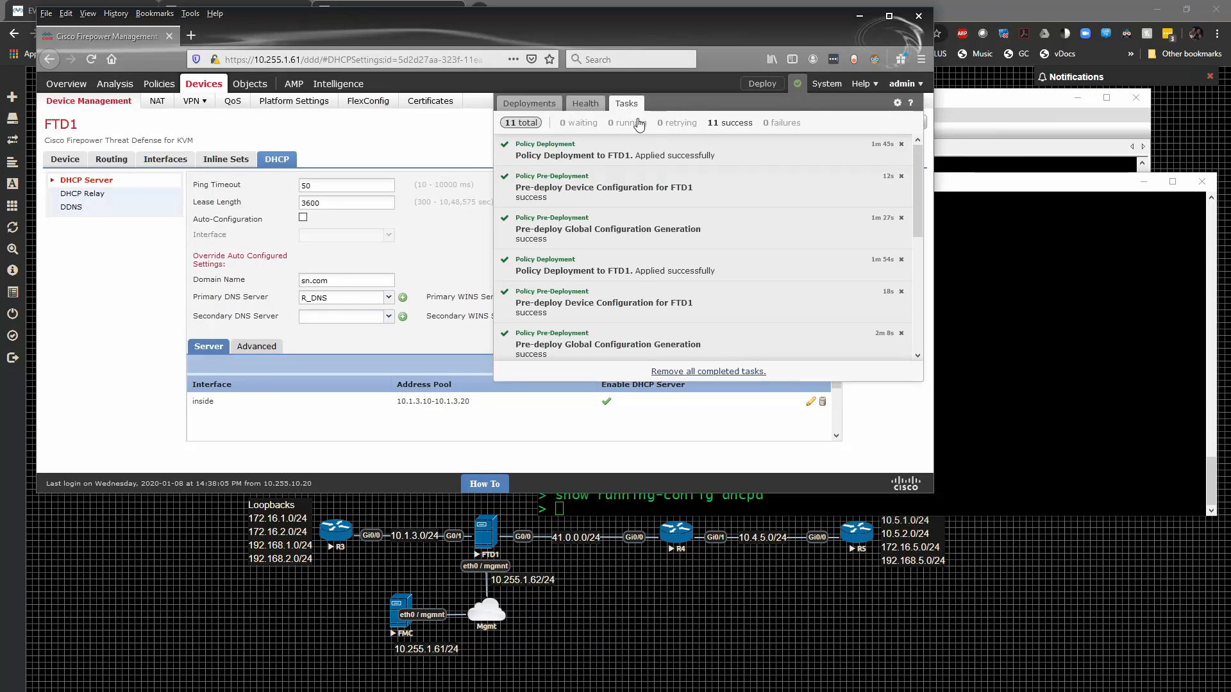
click(538, 105)
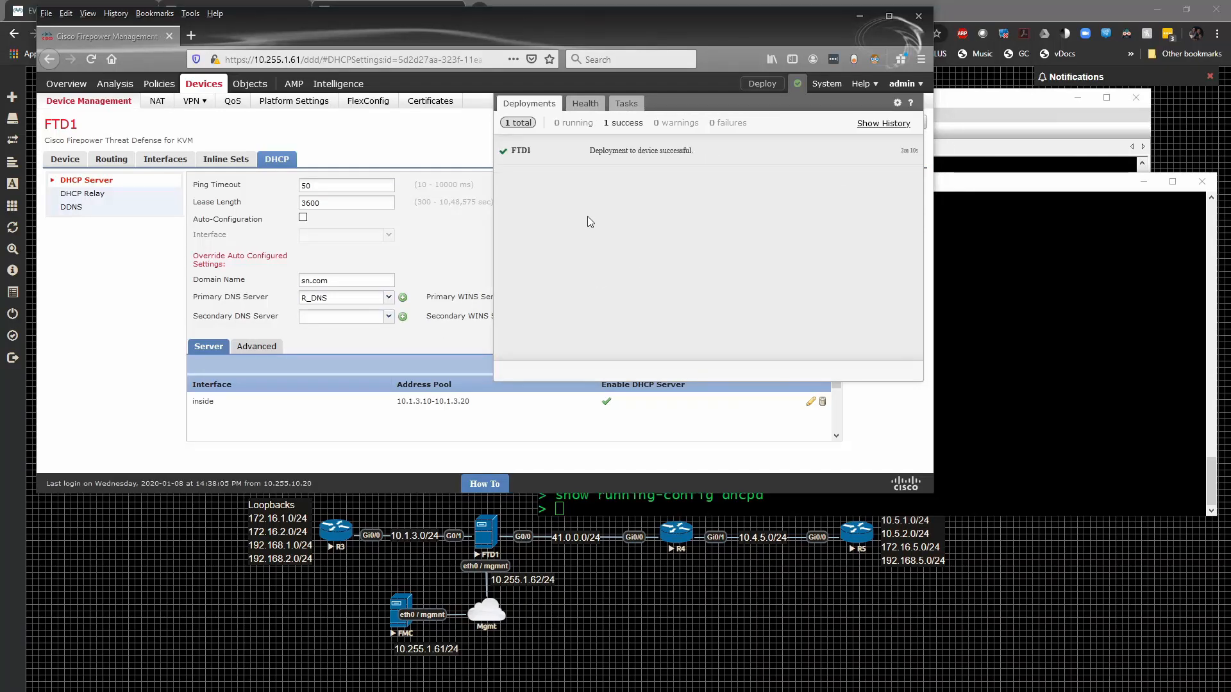
- Rerun show running-config dhcpd in FTD1's console, and check the DHCP debug output in R3's console
click(1103, 417)
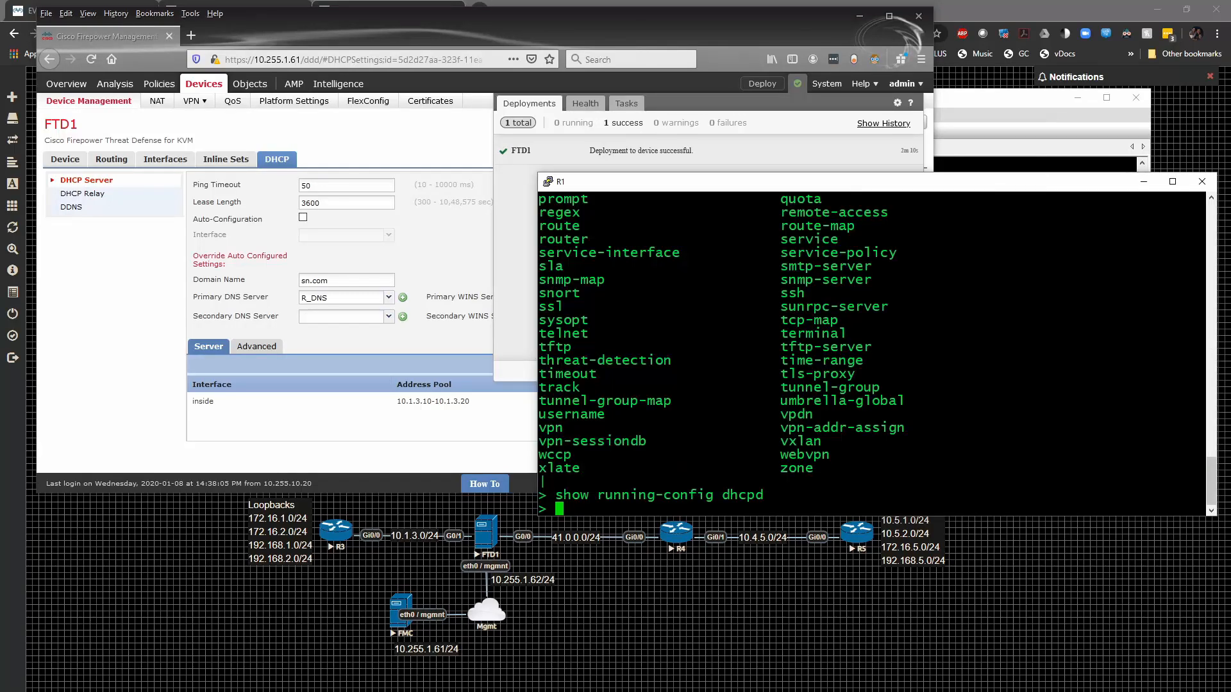
key(Up)
key(Return)
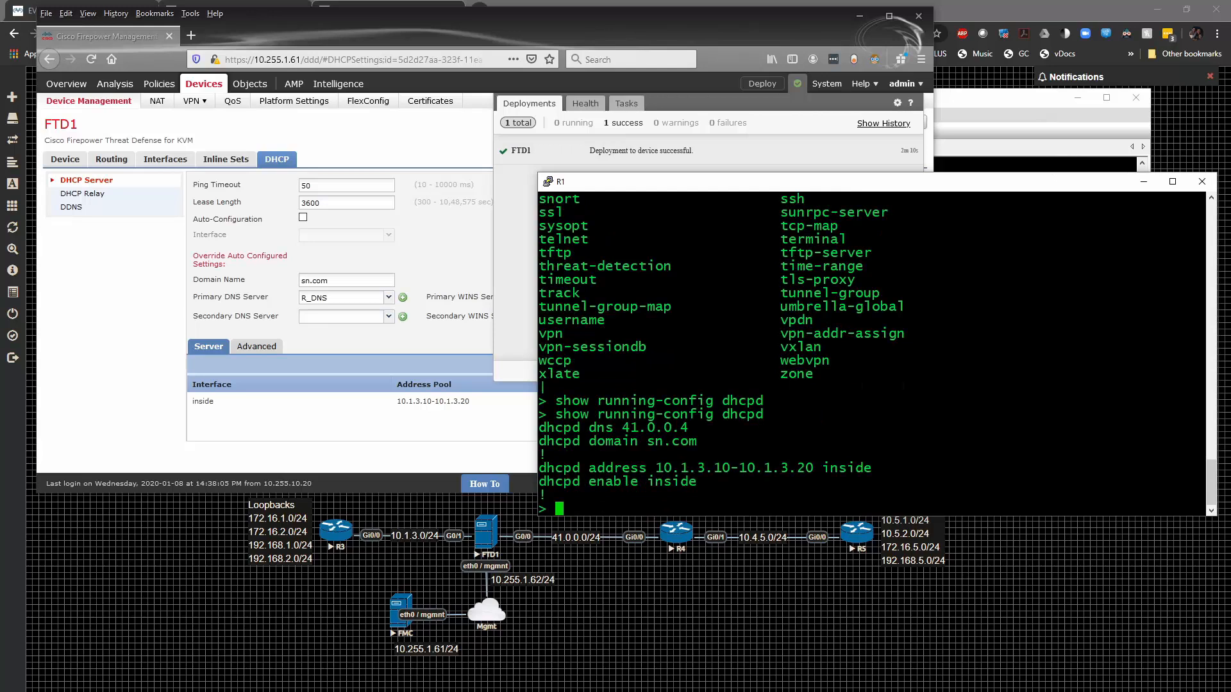
click(987, 110)
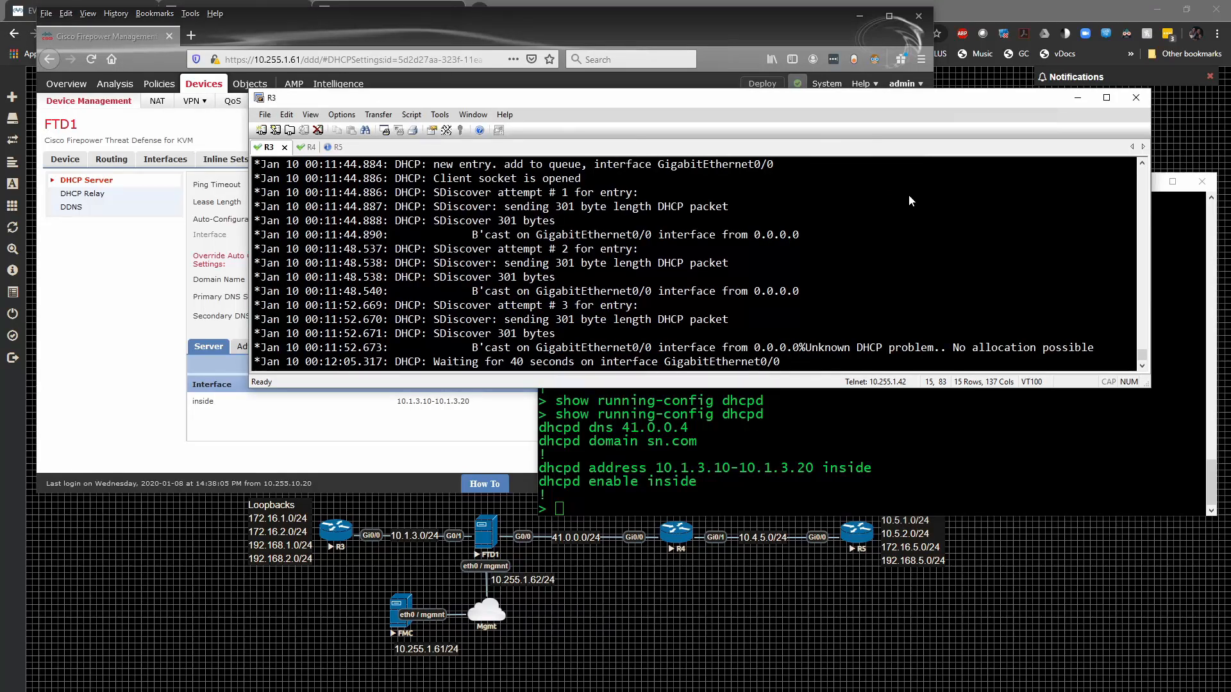
scroll(908, 198, up, 3)
scroll(908, 198, down, 3)
- In FTD1's console, list every DHCP lease with show dhcpd binding all
click(917, 443)
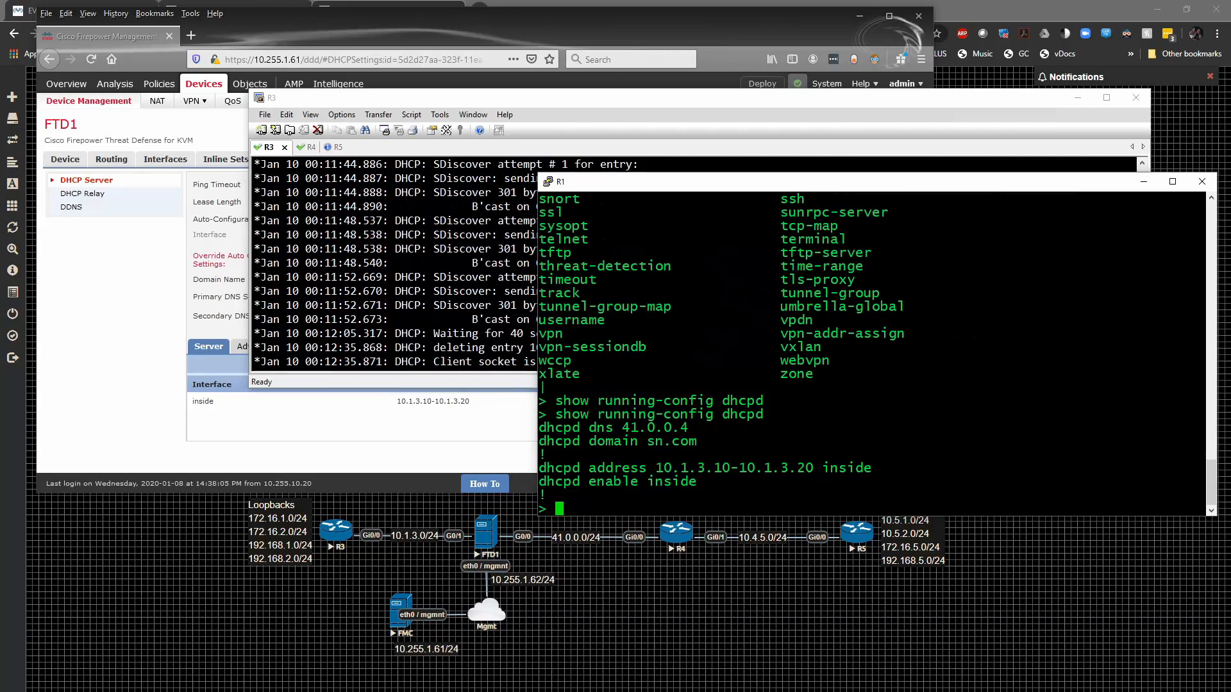
text(show dhcpd)
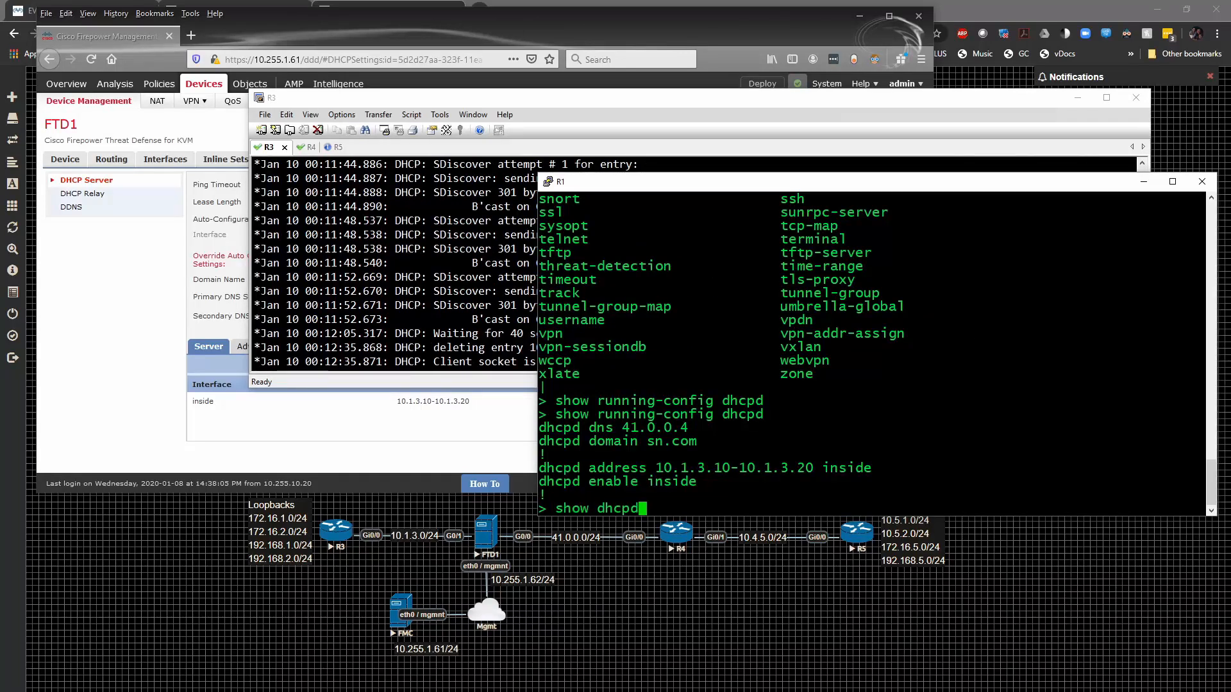
text( binding)
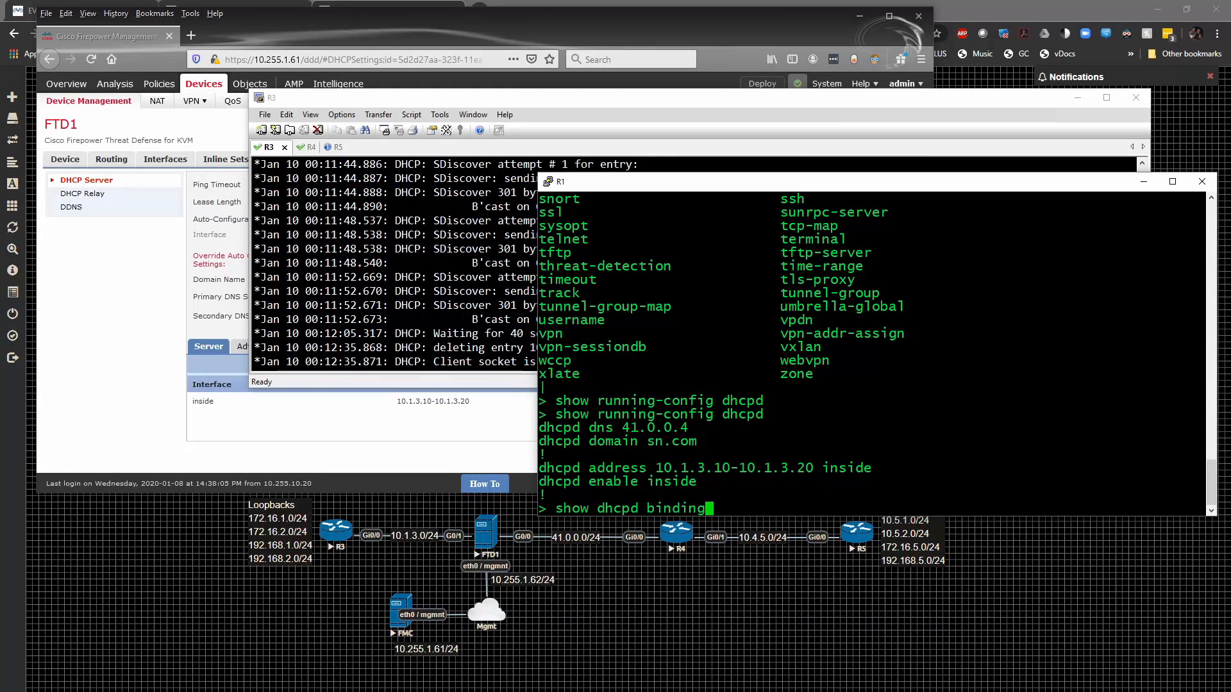
key(Return)
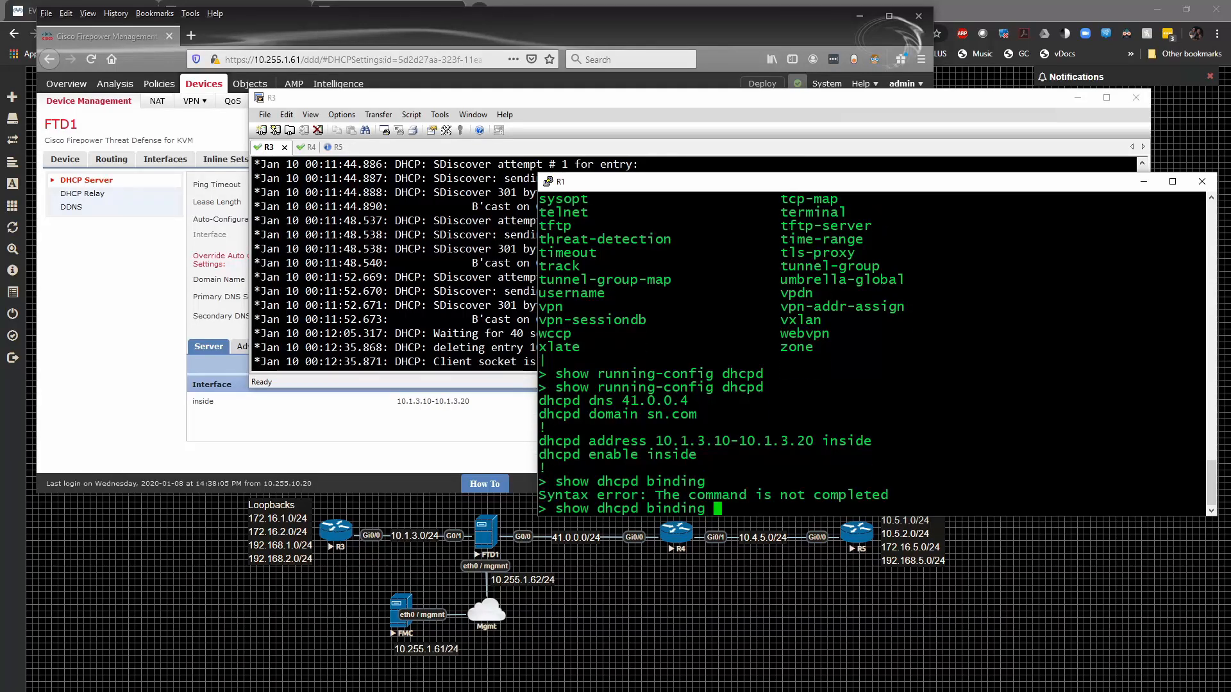
key(Return)
text(?)
text(all)
key(Return)
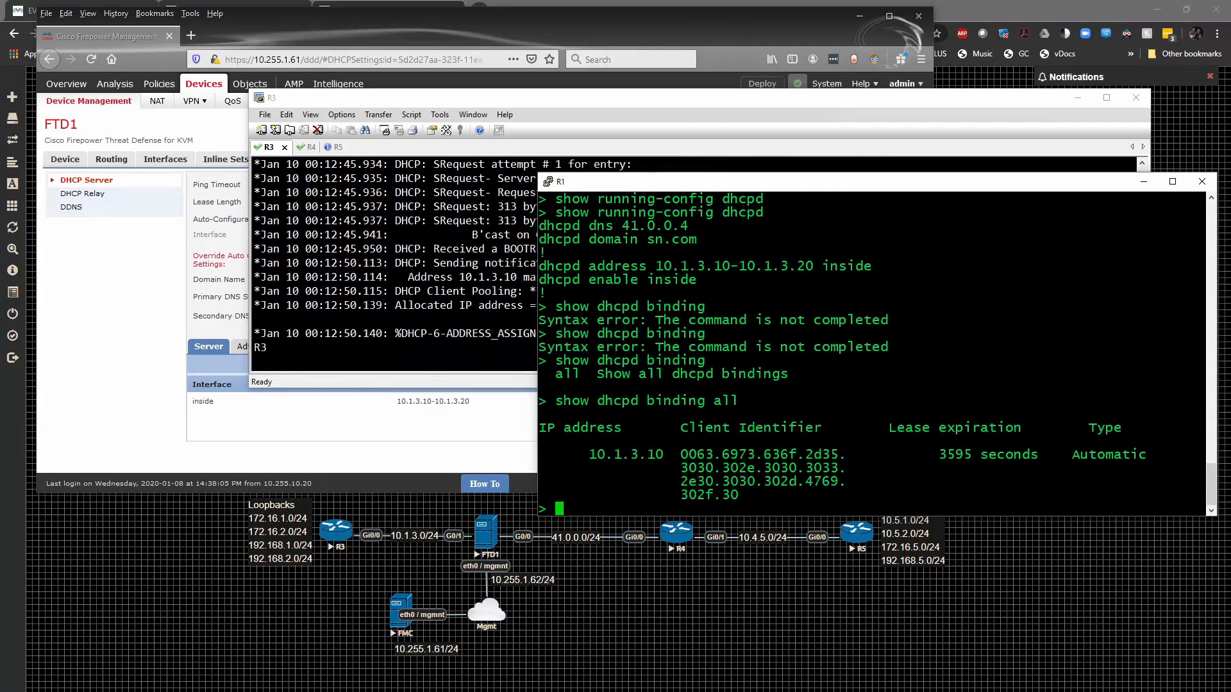
- Examine R3's DHCP debug log for the discover, offer, request and address assignment messages
click(711, 107)
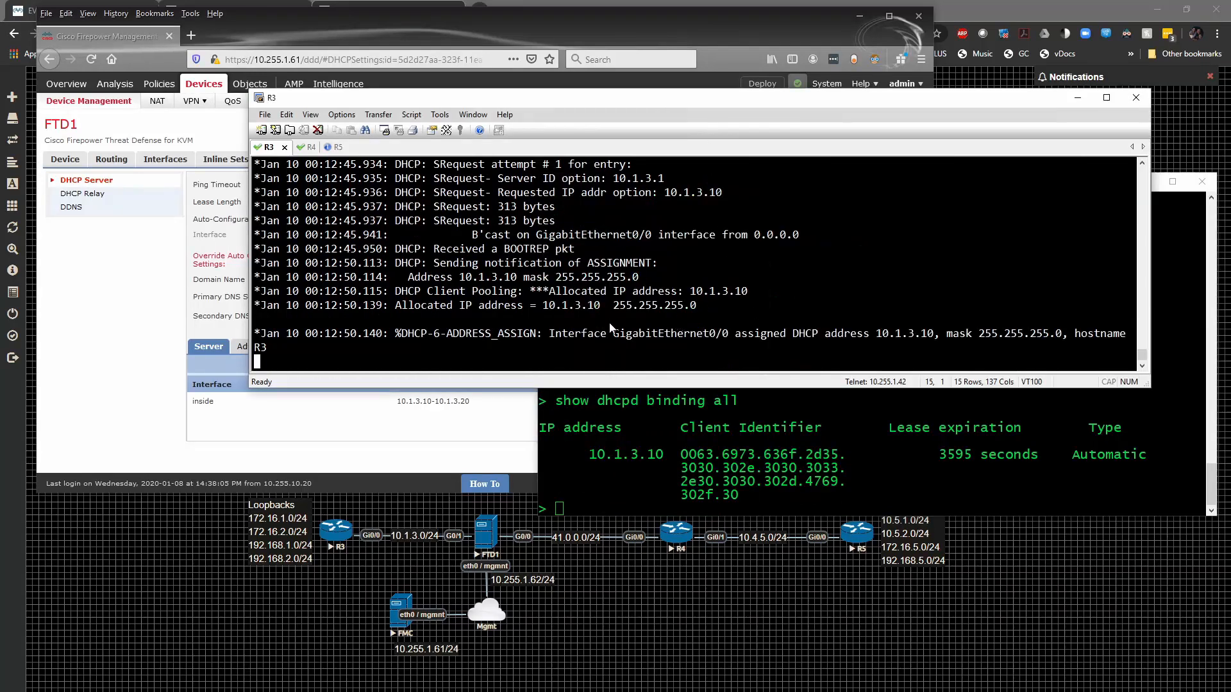
scroll(552, 300, up, 3)
scroll(555, 306, down, 3)
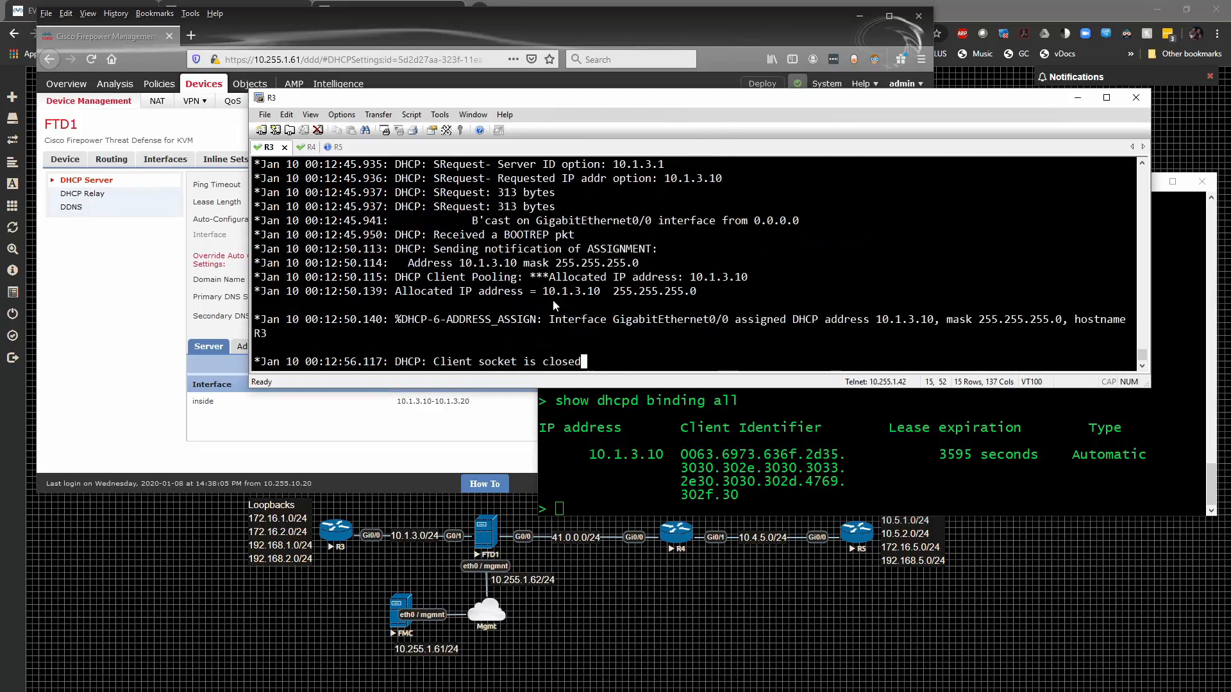
scroll(552, 298, up, 6)
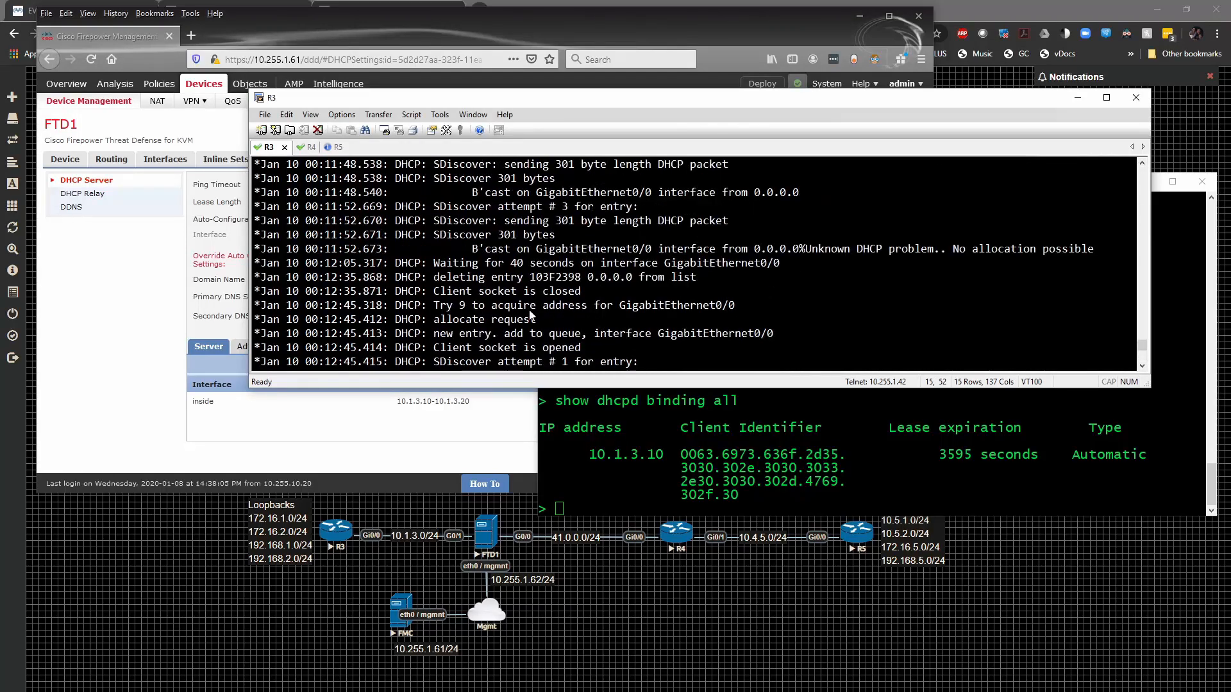
scroll(532, 314, down, 2)
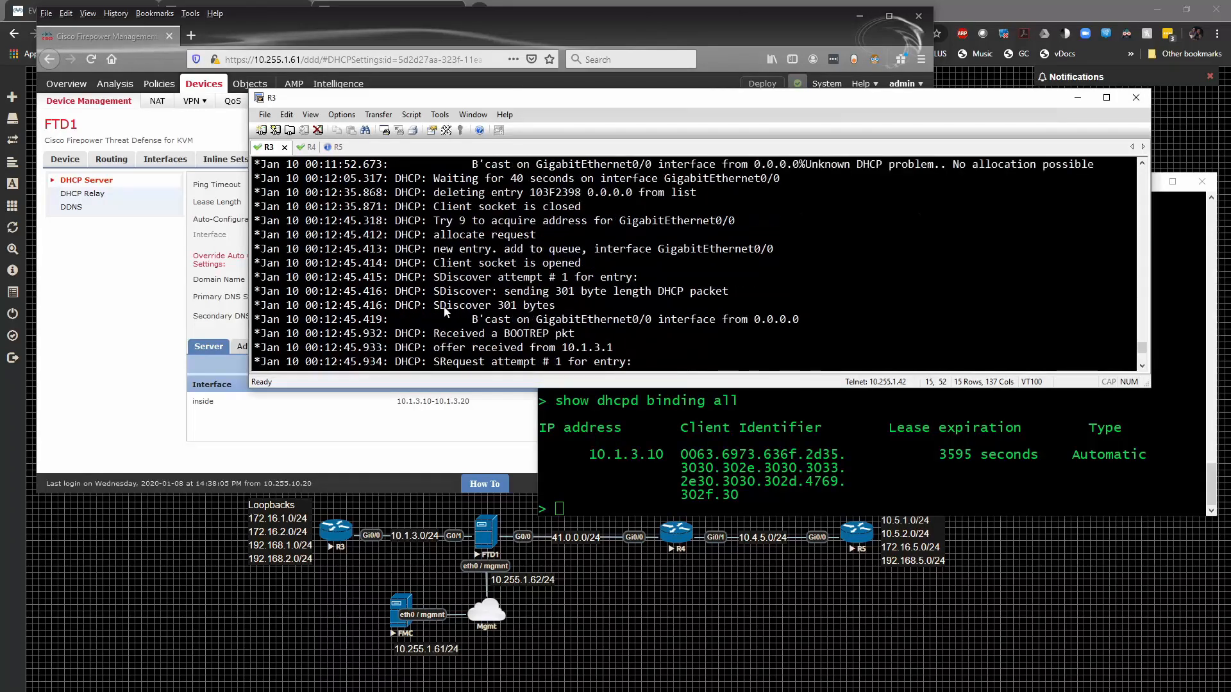
drag(406, 306, 593, 310)
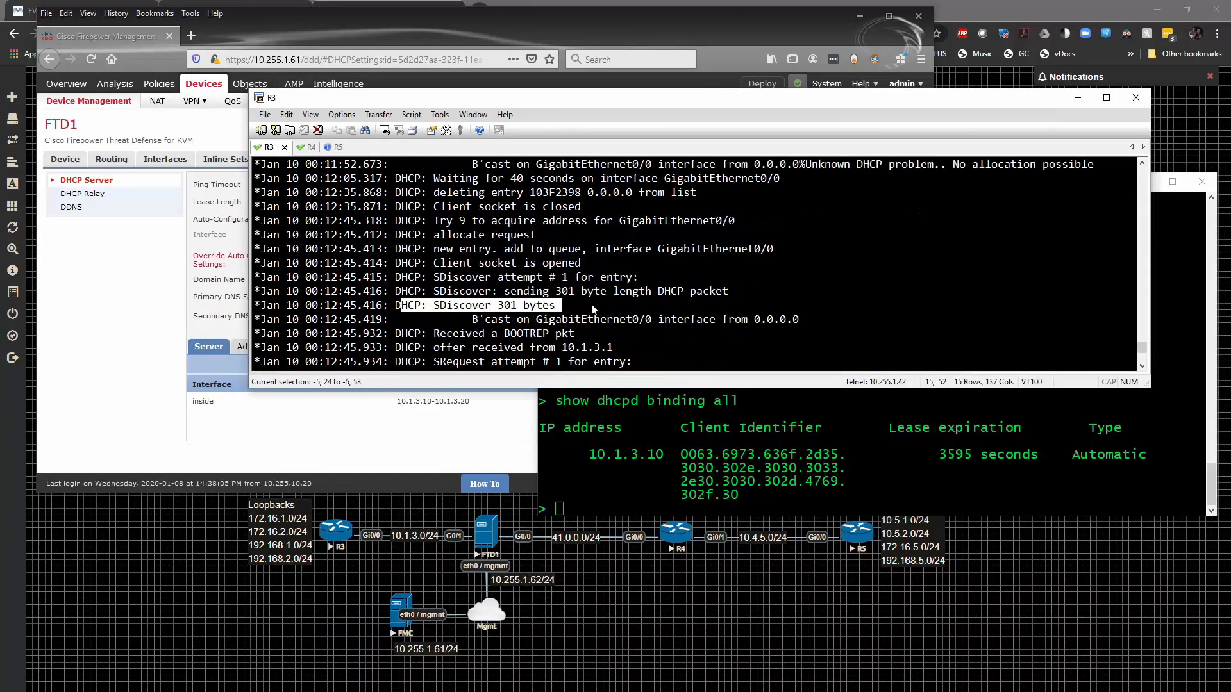
scroll(593, 309, down, 1)
drag(463, 276, 817, 273)
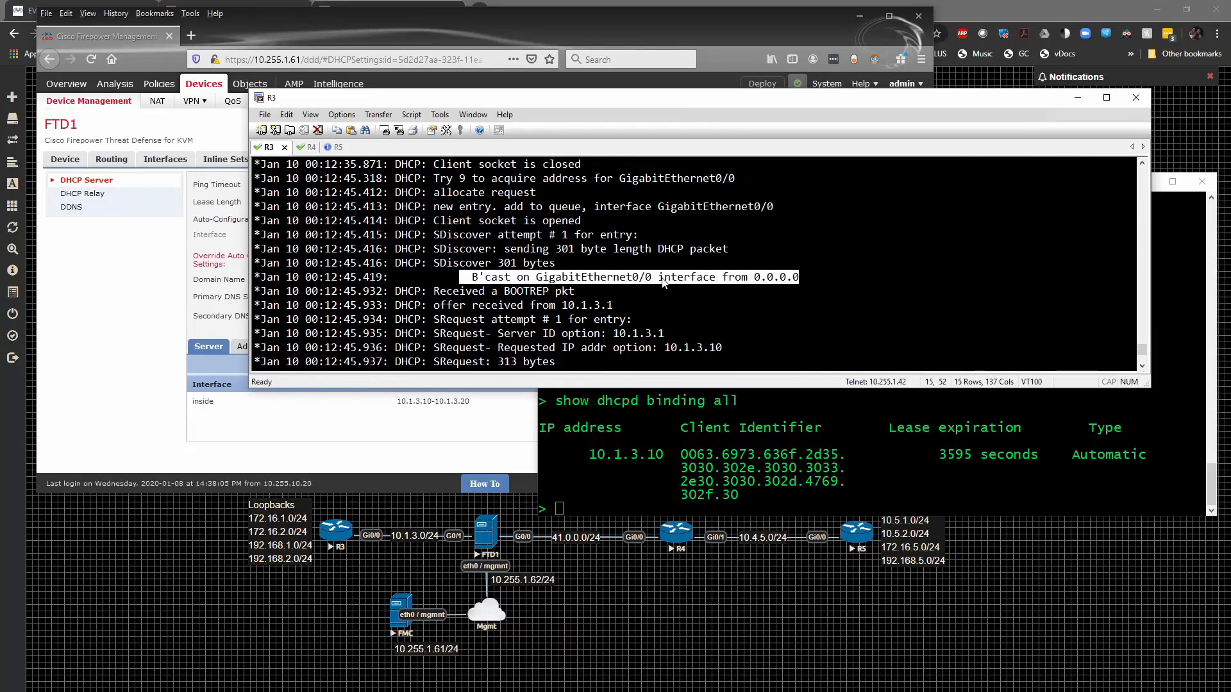
drag(421, 292, 636, 305)
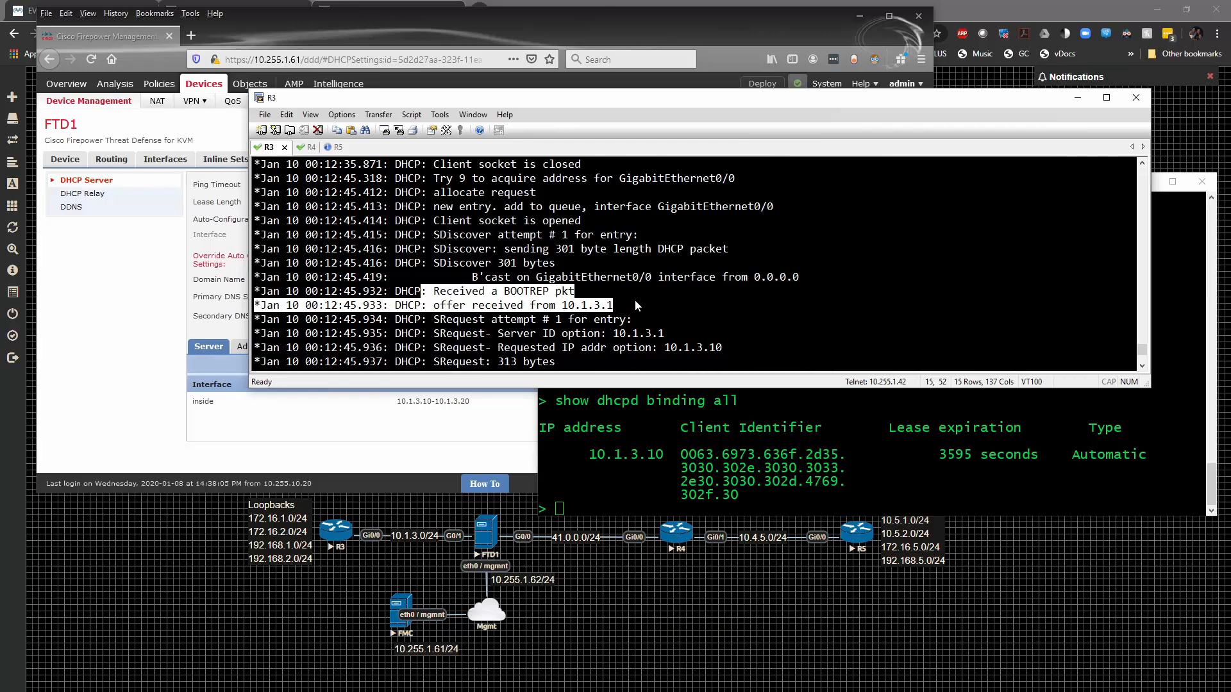
drag(447, 291, 255, 277)
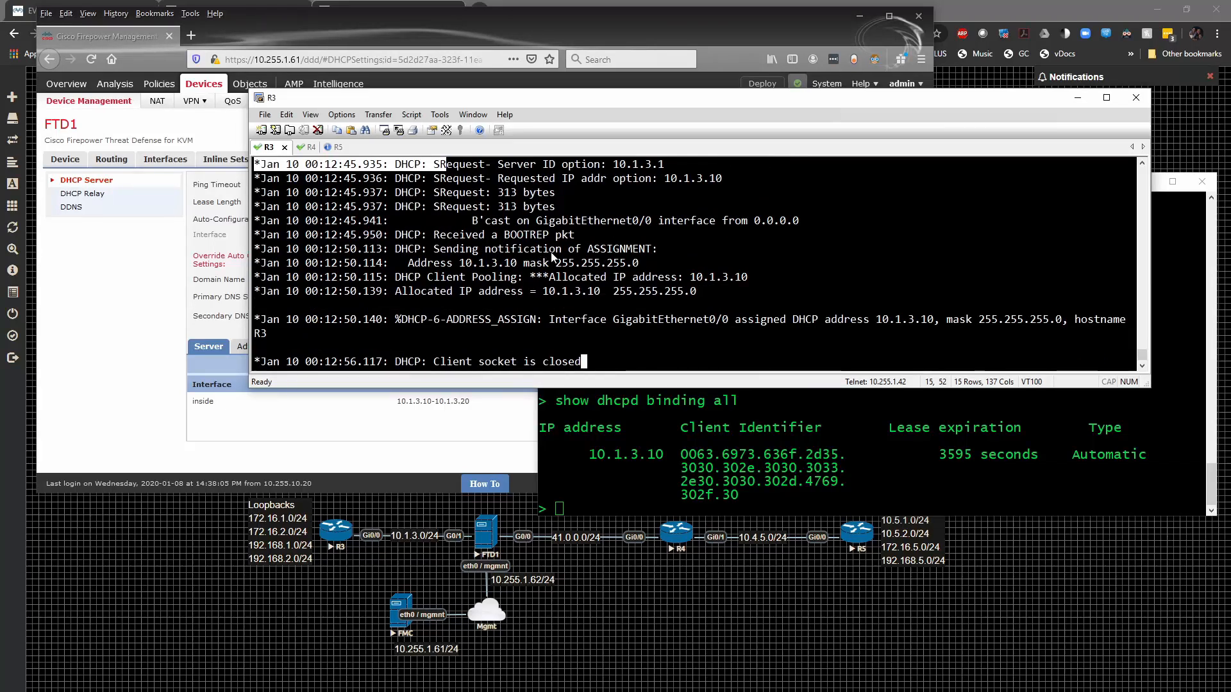
- Display R3's interface addresses and status with show ip int br
key(Return)
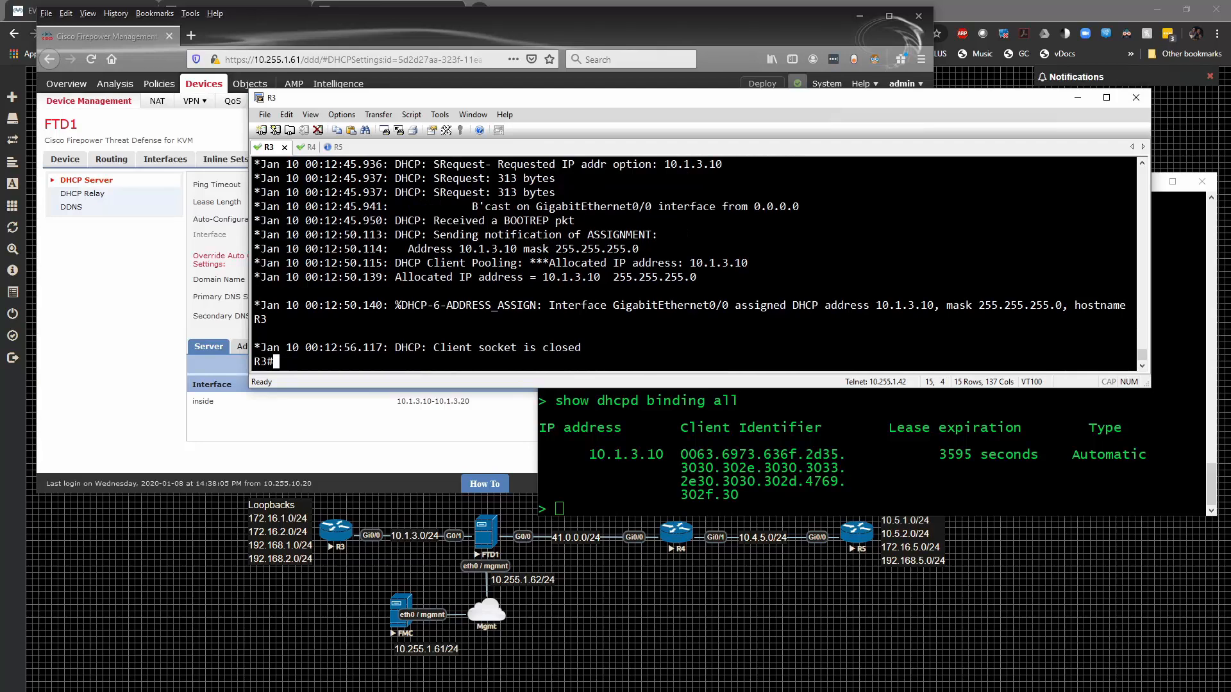
key(Return)
text(show )
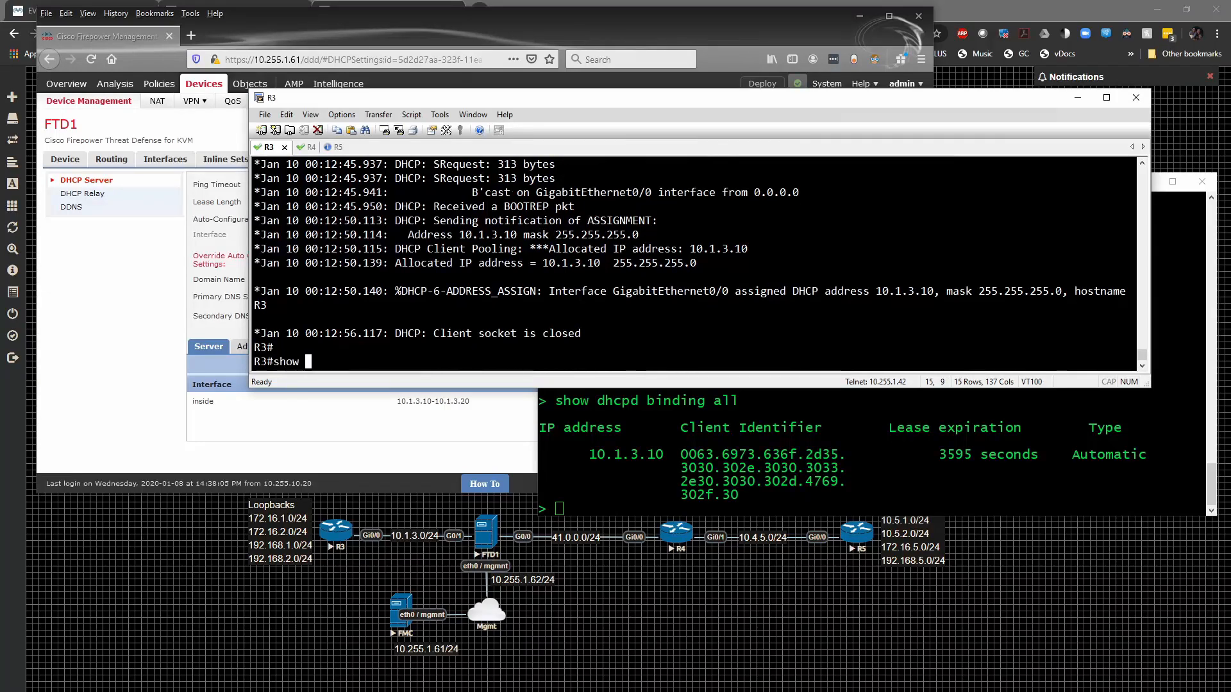
text(ip int br)
key(Return)
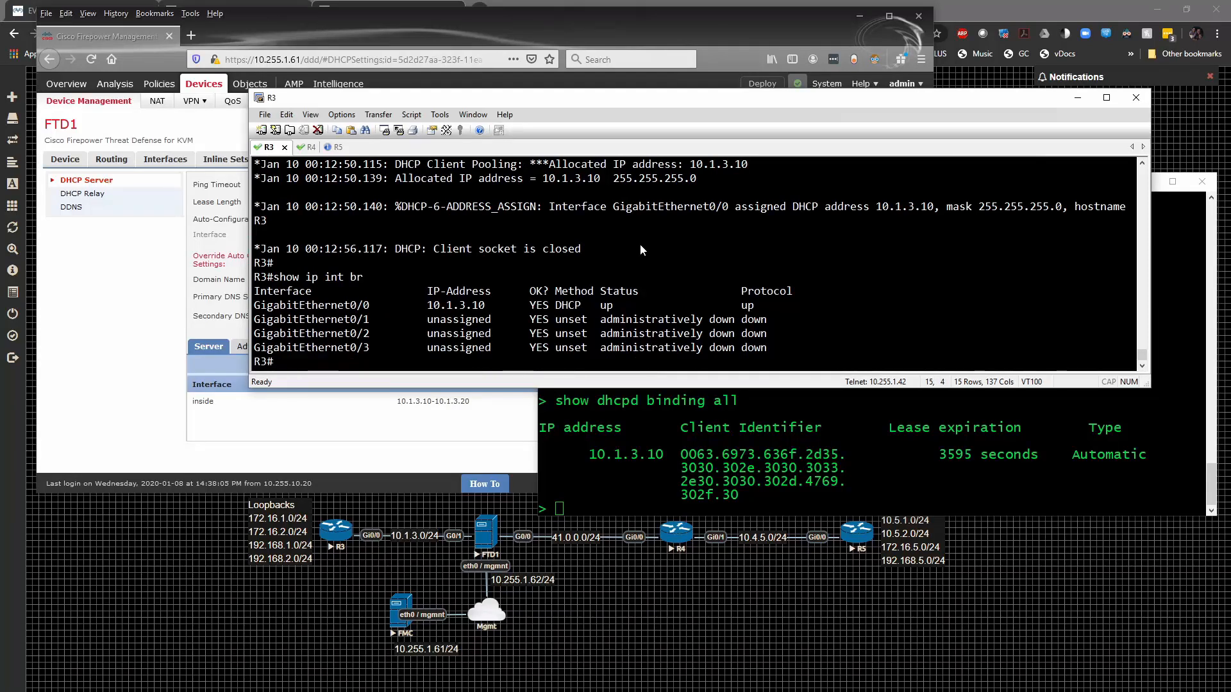
- Display R3's routing table with sh ip route and examine the default route's administrative distance
text(sh ip route)
key(Return)
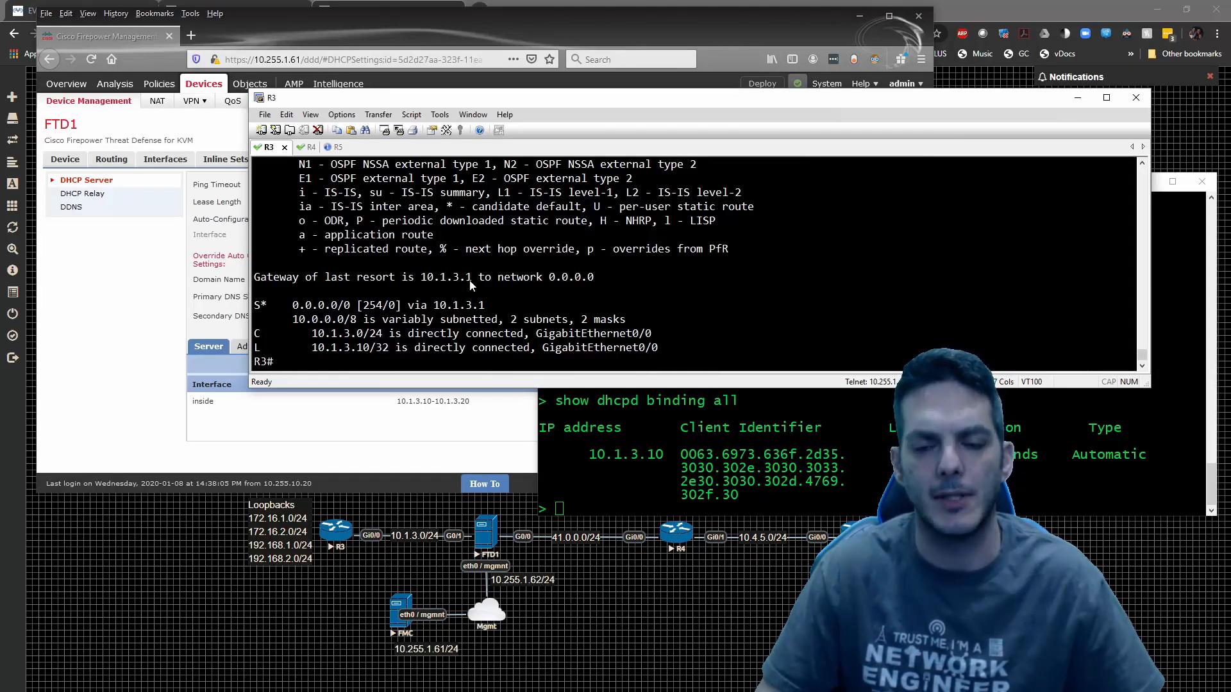
drag(362, 307, 385, 312)
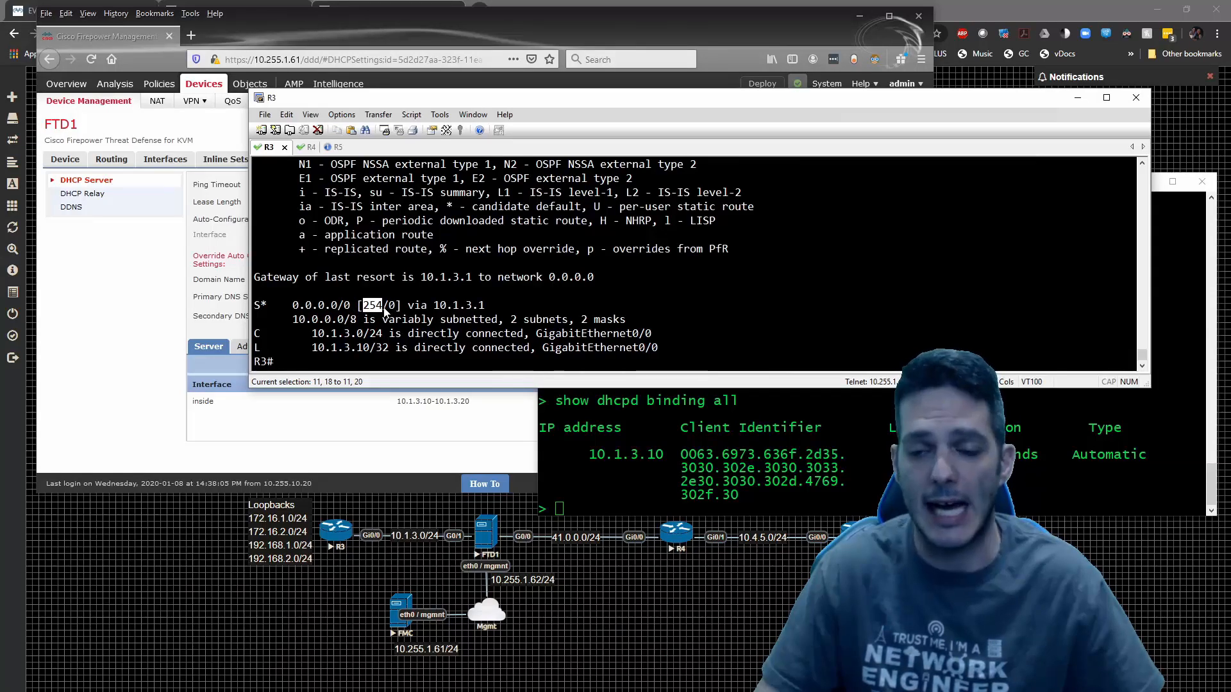
click(475, 289)
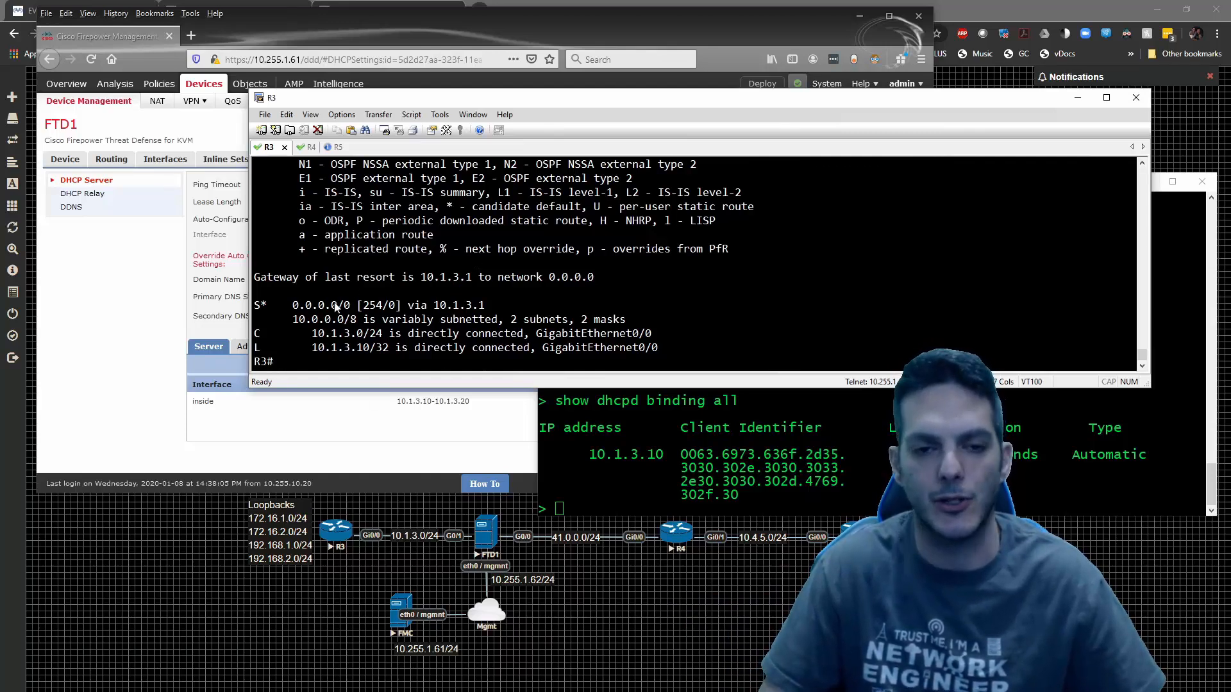
- Ping FTD1's inside address 10.1.3.1 from R3
text(ping 10)
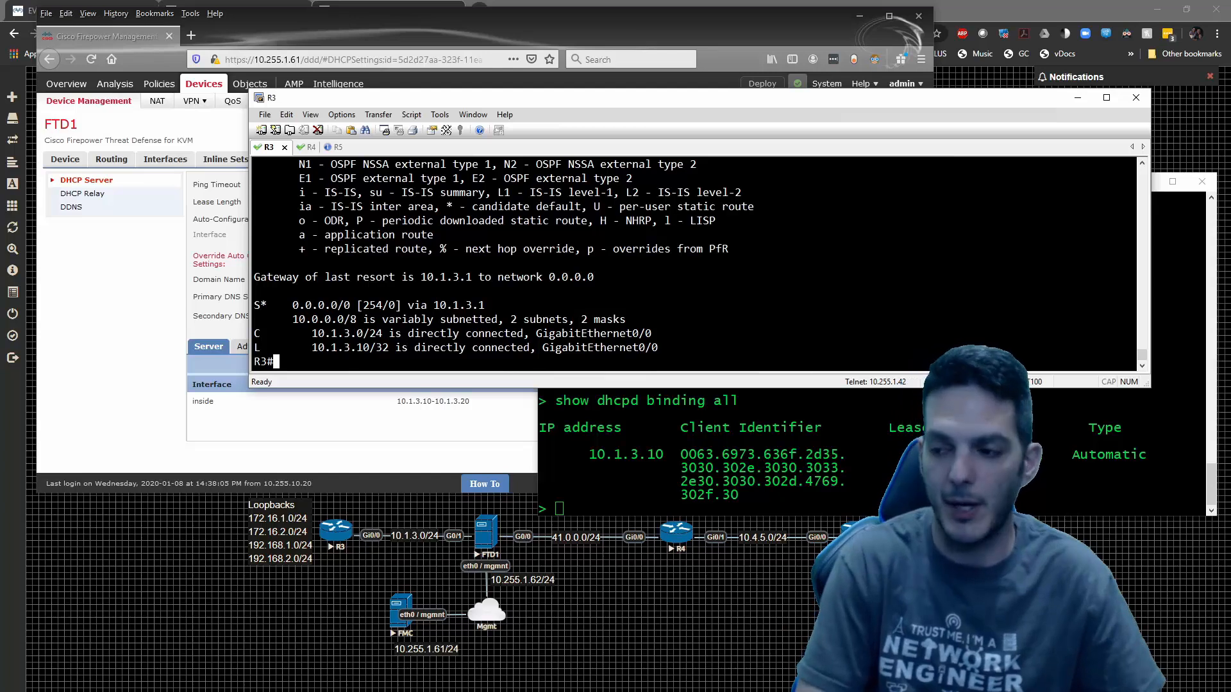
text(.1.3.1)
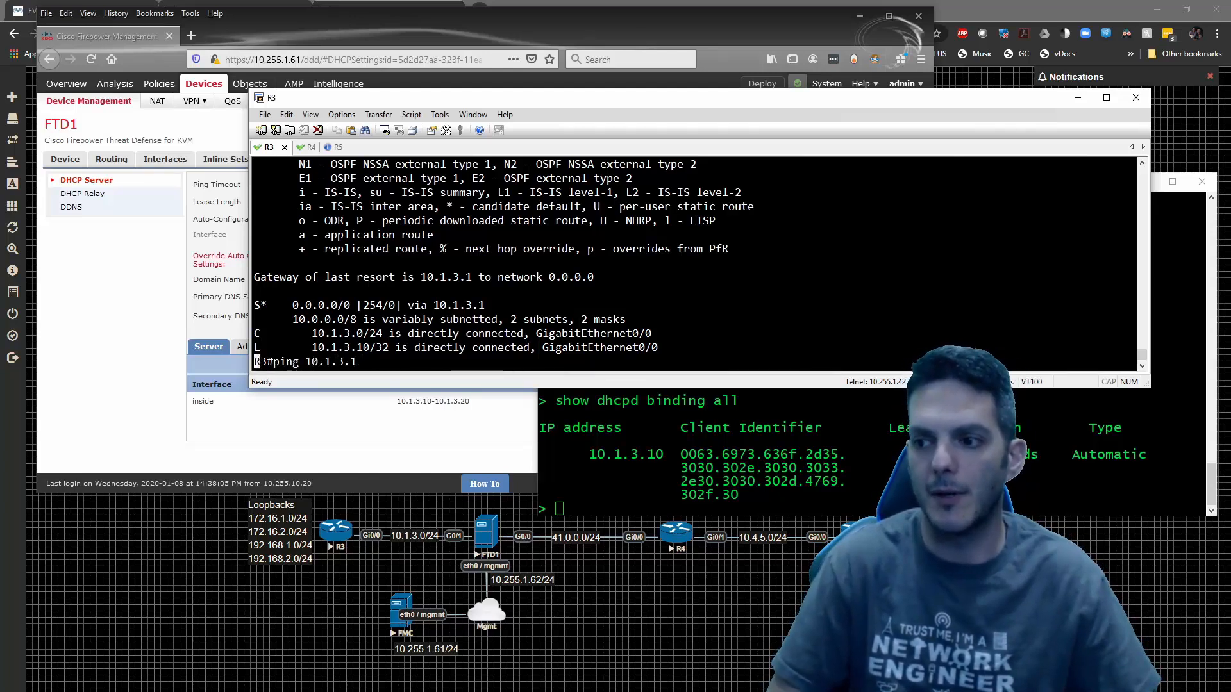
key(Return)
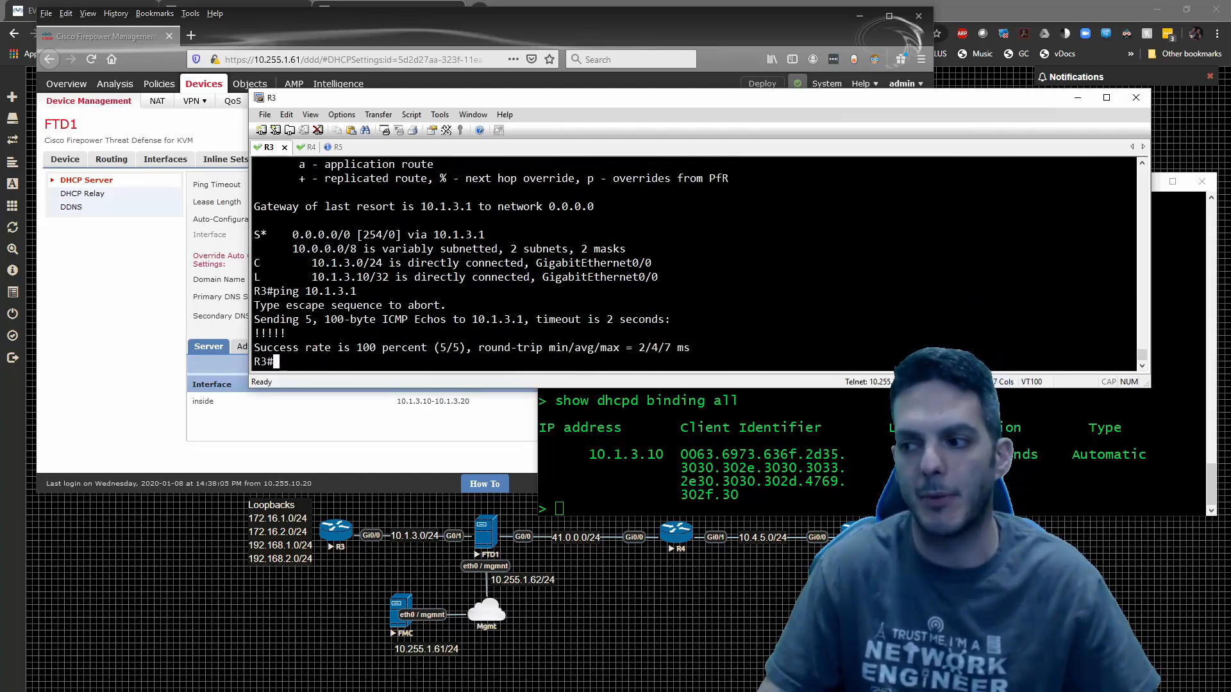